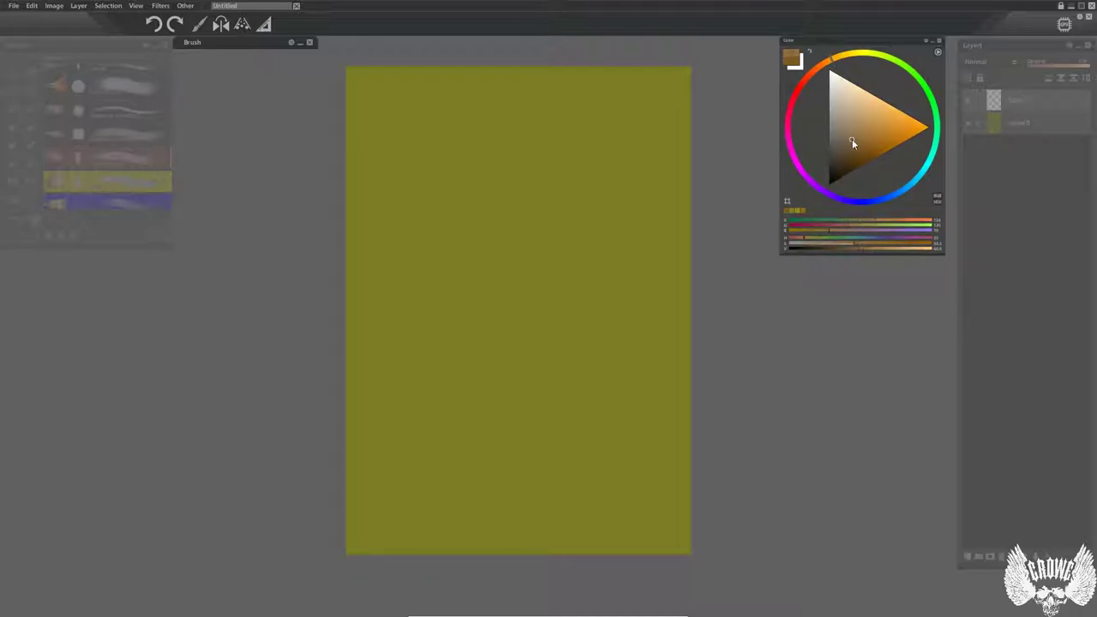
Block in the skull's overall shape in brown on the upper layer, adding darker patches for sockets, nose and mouth.
mouse_move(549, 175)
left_mouse_down()
mouse_move(618, 176)
mouse_move(557, 282)
mouse_move(472, 171)
left_mouse_up()
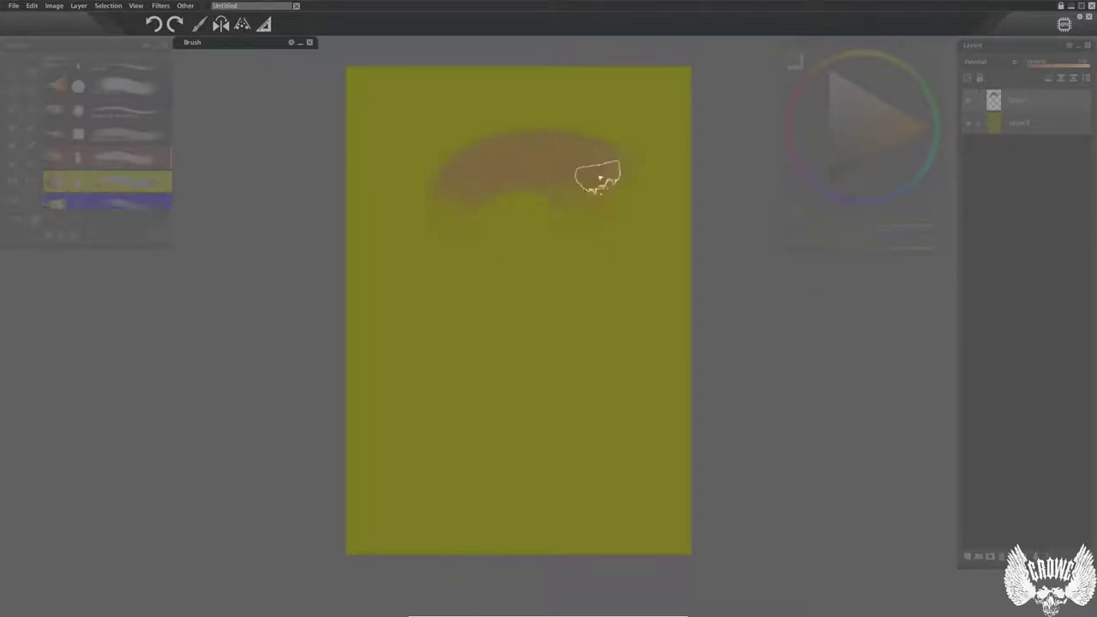
left_click(120, 181)
mouse_move(538, 226)
left_mouse_down()
mouse_move(460, 190)
mouse_move(629, 255)
mouse_move(473, 264)
mouse_move(523, 372)
mouse_move(501, 390)
mouse_move(544, 411)
mouse_move(441, 167)
mouse_move(407, 289)
mouse_move(628, 279)
mouse_move(472, 440)
mouse_move(588, 134)
mouse_move(677, 197)
left_mouse_up()
mouse_move(420, 176)
left_mouse_down()
mouse_move(416, 250)
mouse_move(507, 269)
mouse_move(580, 200)
mouse_move(470, 288)
mouse_move(551, 355)
mouse_move(443, 417)
mouse_move(578, 311)
mouse_move(647, 200)
mouse_move(585, 380)
left_mouse_up()
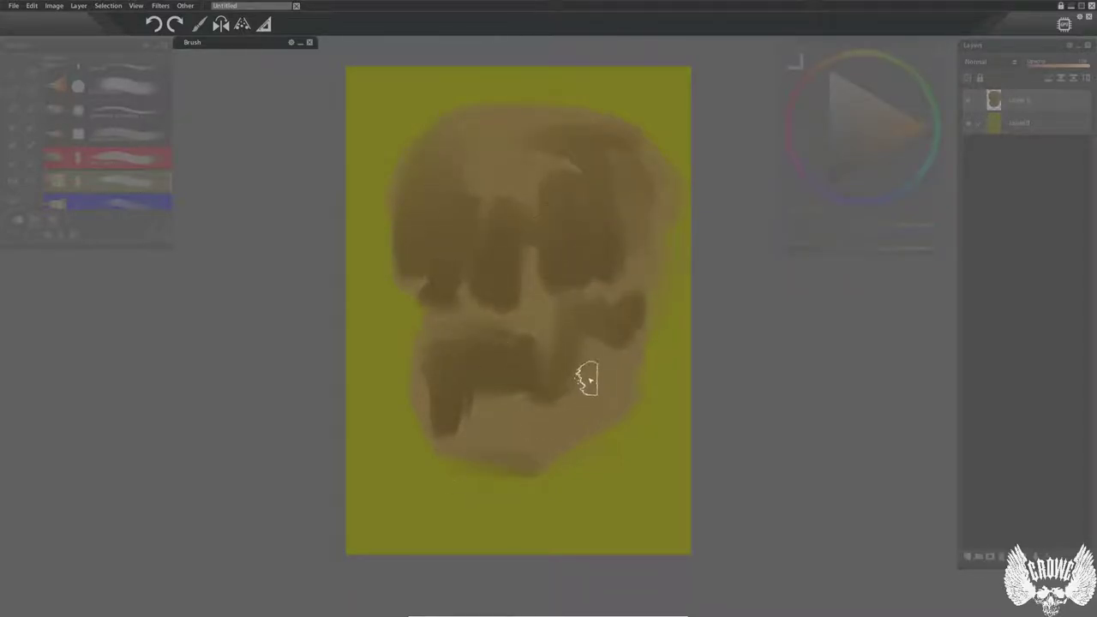
Transform the skull layer, scaling the skull down slightly within the canvas.
key("ctrl+t")
left_click_drag(690, 101, 634, 135)
scroll(565, 229, "up", 3)
key("Return")
Paint the nasal cavity, eye sockets and hollows beneath the cheekbones in dark reddish brown.
left_click(107, 158)
mouse_move(515, 322)
left_mouse_down()
mouse_move(441, 237)
mouse_move(479, 285)
mouse_move(477, 276)
mouse_move(471, 311)
mouse_move(431, 267)
mouse_move(464, 265)
left_mouse_up()
left_click_drag(442, 314, 443, 358)
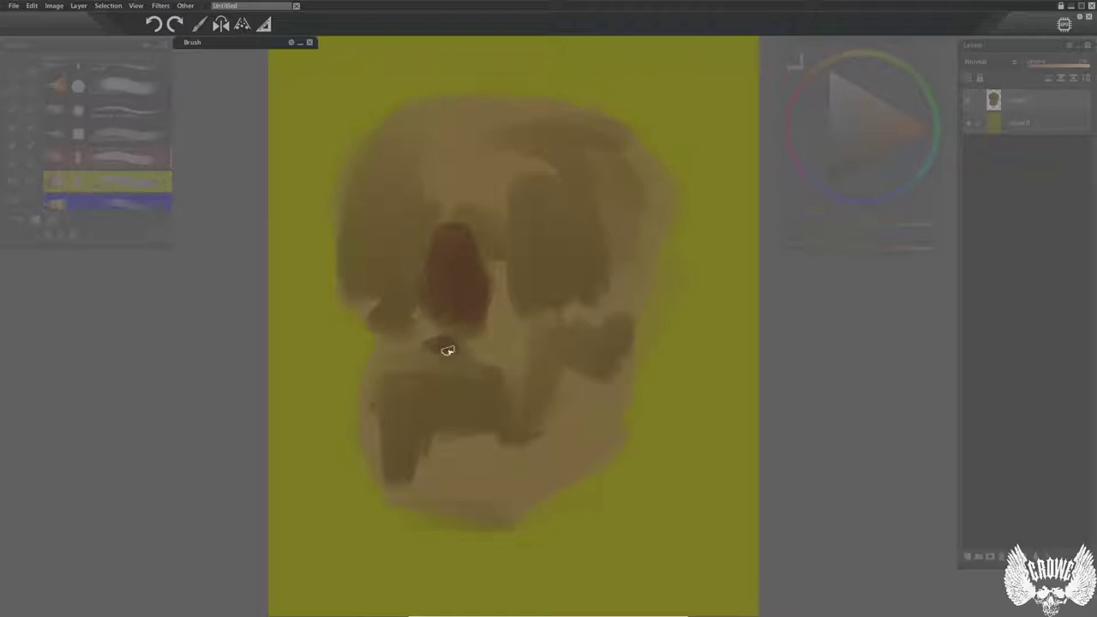
mouse_move(462, 202)
left_mouse_down()
mouse_move(432, 199)
mouse_move(580, 213)
mouse_move(539, 239)
mouse_move(529, 264)
mouse_move(599, 239)
mouse_move(554, 207)
mouse_move(573, 221)
mouse_move(410, 217)
mouse_move(401, 247)
mouse_move(544, 259)
mouse_move(400, 258)
mouse_move(515, 209)
mouse_move(509, 238)
mouse_move(531, 300)
mouse_move(570, 307)
mouse_move(572, 317)
mouse_move(383, 320)
left_mouse_up()
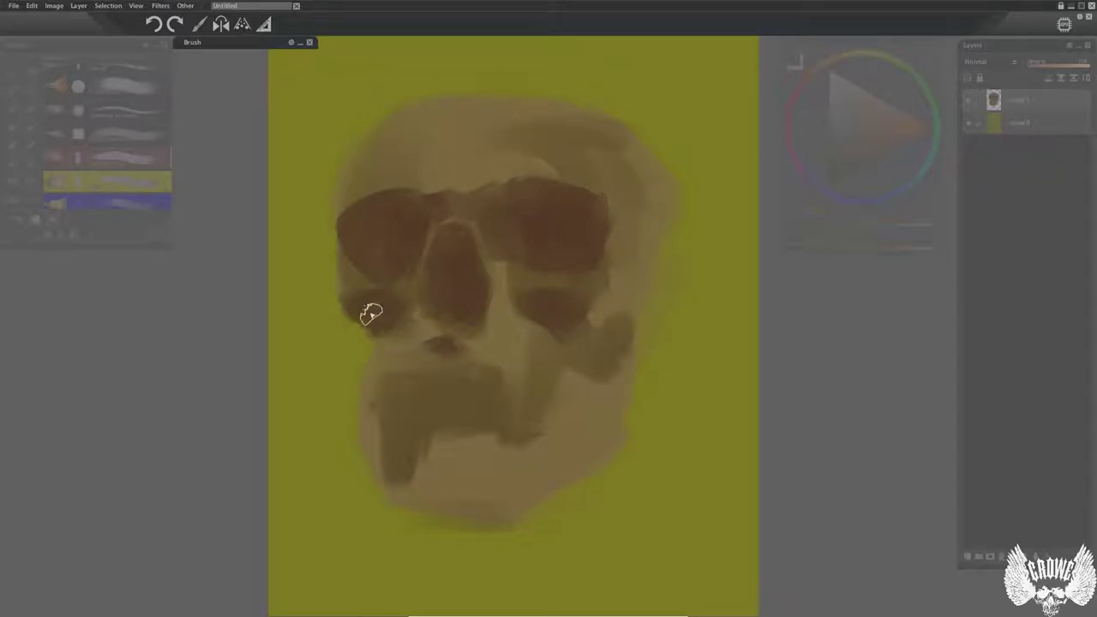
Trim the cranium and jaw outlines, and fill the mouth and cheek hollows with dark brown.
left_click_drag(574, 104, 698, 229)
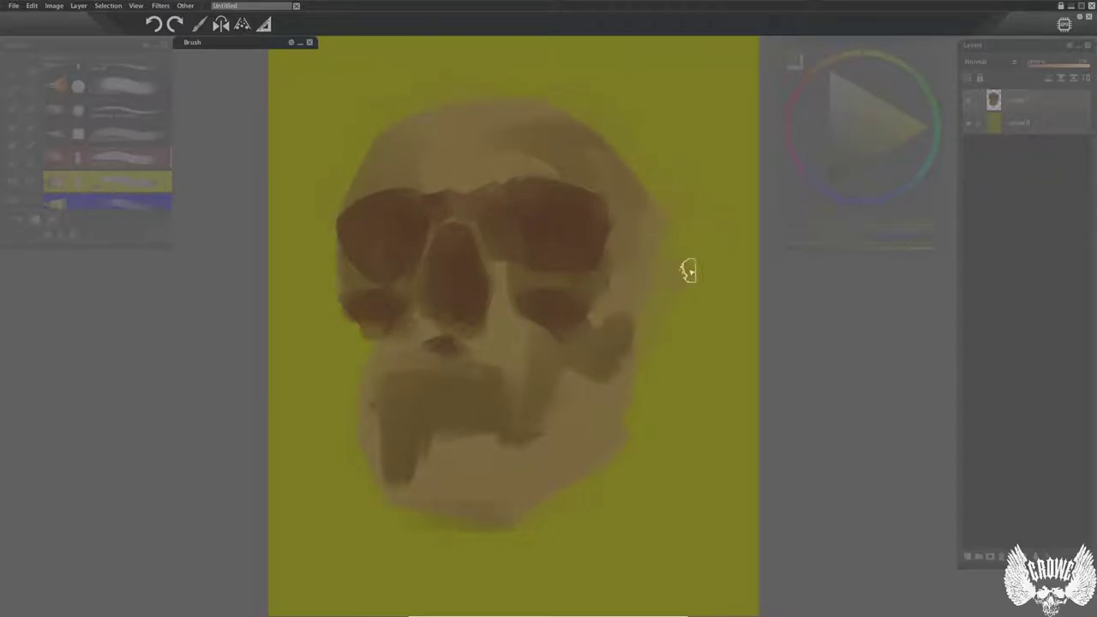
mouse_move(481, 527)
left_mouse_down()
mouse_move(358, 392)
mouse_move(376, 439)
left_mouse_up()
left_click(793, 218)
mouse_move(350, 326)
left_mouse_down()
mouse_move(470, 393)
mouse_move(465, 427)
mouse_move(479, 397)
mouse_move(567, 332)
mouse_move(577, 348)
mouse_move(554, 350)
mouse_move(544, 402)
mouse_move(567, 375)
mouse_move(594, 412)
left_mouse_up()
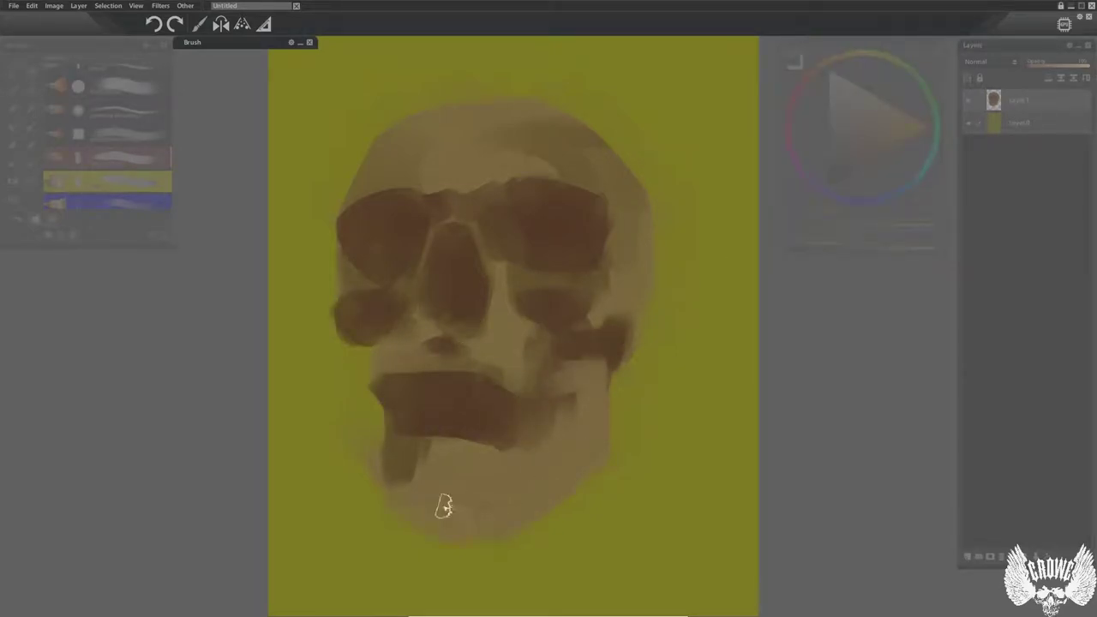
Shape the upper jaw and cheekbones in bone brown, and open the mouth with a patch of yellow-green.
mouse_move(443, 452)
left_mouse_down()
mouse_move(409, 466)
mouse_move(509, 372)
left_mouse_up()
mouse_move(452, 346)
left_mouse_down()
mouse_move(490, 350)
mouse_move(517, 385)
mouse_move(404, 368)
mouse_move(411, 336)
mouse_move(380, 391)
mouse_move(393, 404)
mouse_move(486, 365)
mouse_move(525, 393)
mouse_move(595, 319)
mouse_move(595, 278)
mouse_move(612, 311)
left_mouse_up()
left_click(486, 348, "alt")
left_click_drag(495, 382, 525, 414)
mouse_move(439, 432)
left_mouse_down()
mouse_move(454, 465)
mouse_move(504, 470)
left_mouse_up()
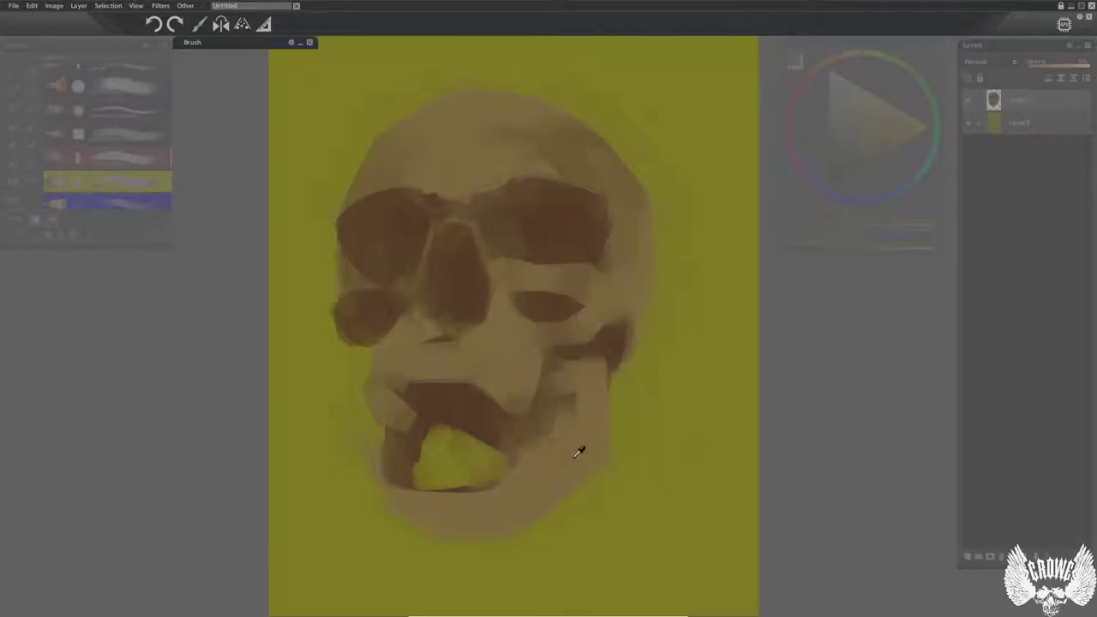
Shade the chin and inner jaw dark brown, and reshape the green mouth opening with the sampled background color.
mouse_move(505, 396)
left_mouse_down()
mouse_move(500, 444)
mouse_move(540, 447)
mouse_move(529, 448)
mouse_move(609, 385)
mouse_move(592, 499)
mouse_move(564, 493)
mouse_move(588, 493)
mouse_move(437, 540)
mouse_move(550, 511)
mouse_move(509, 474)
mouse_move(469, 532)
mouse_move(382, 462)
mouse_move(422, 582)
mouse_move(511, 535)
left_mouse_up()
left_click(710, 395, "alt")
left_click_drag(446, 450, 497, 458)
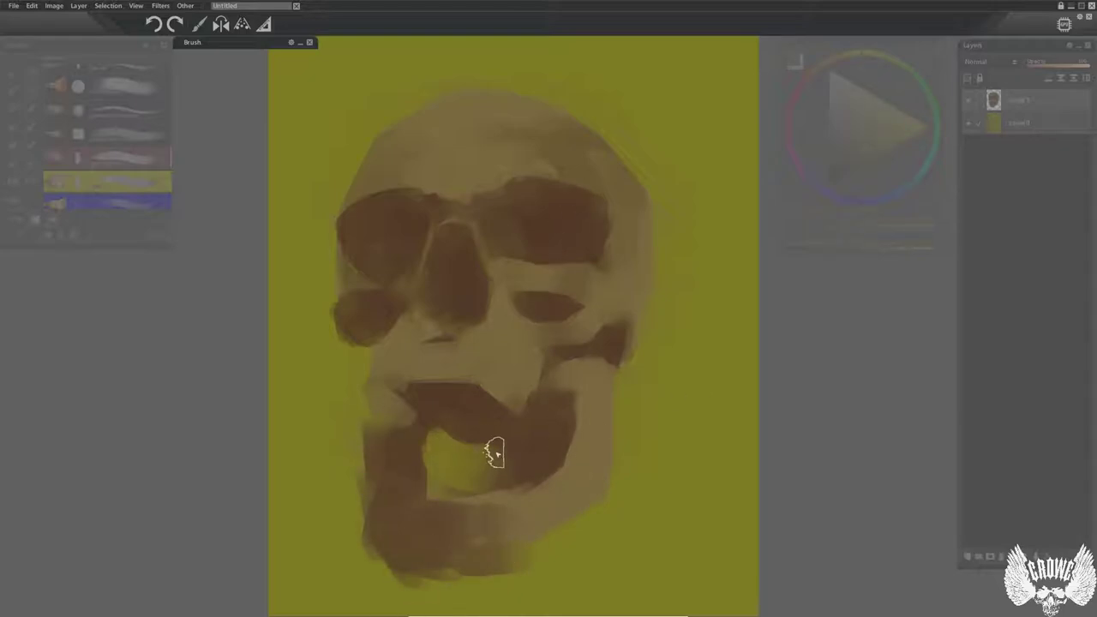
Widen the back of the cranium, and reshape the upper jaw and nasal cavity with dark and bone tones.
mouse_move(506, 272)
left_mouse_down()
mouse_move(604, 243)
mouse_move(589, 196)
mouse_move(628, 165)
mouse_move(620, 146)
mouse_move(656, 317)
left_mouse_up()
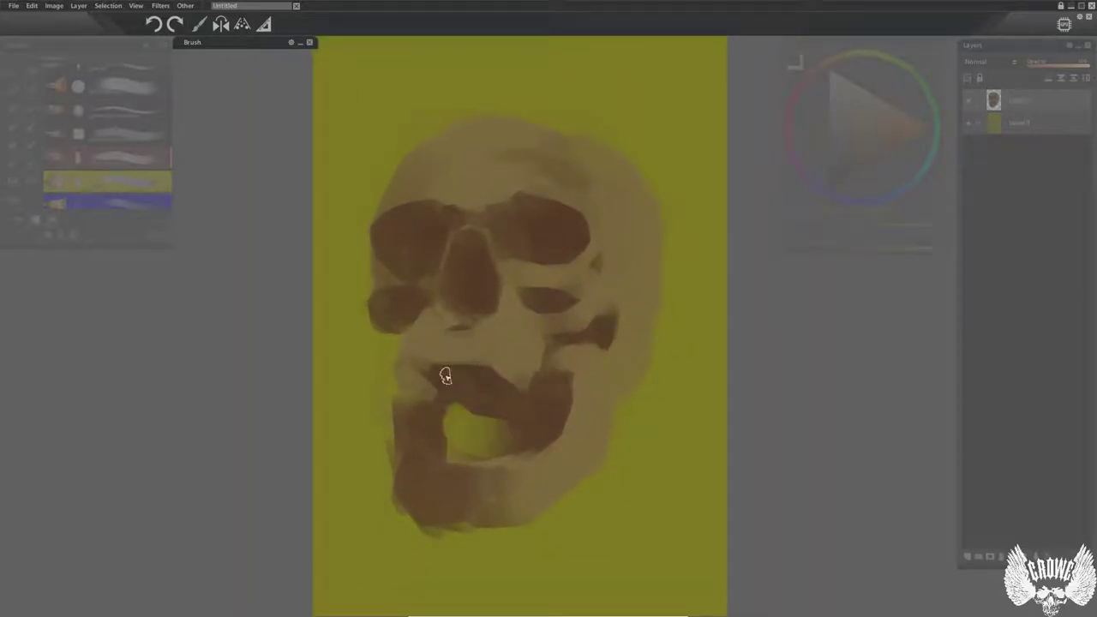
mouse_move(445, 377)
left_mouse_down()
mouse_move(416, 362)
mouse_move(557, 369)
left_mouse_up()
left_click_drag(448, 251, 463, 300)
left_click(594, 254, "alt")
left_click_drag(486, 229, 504, 271)
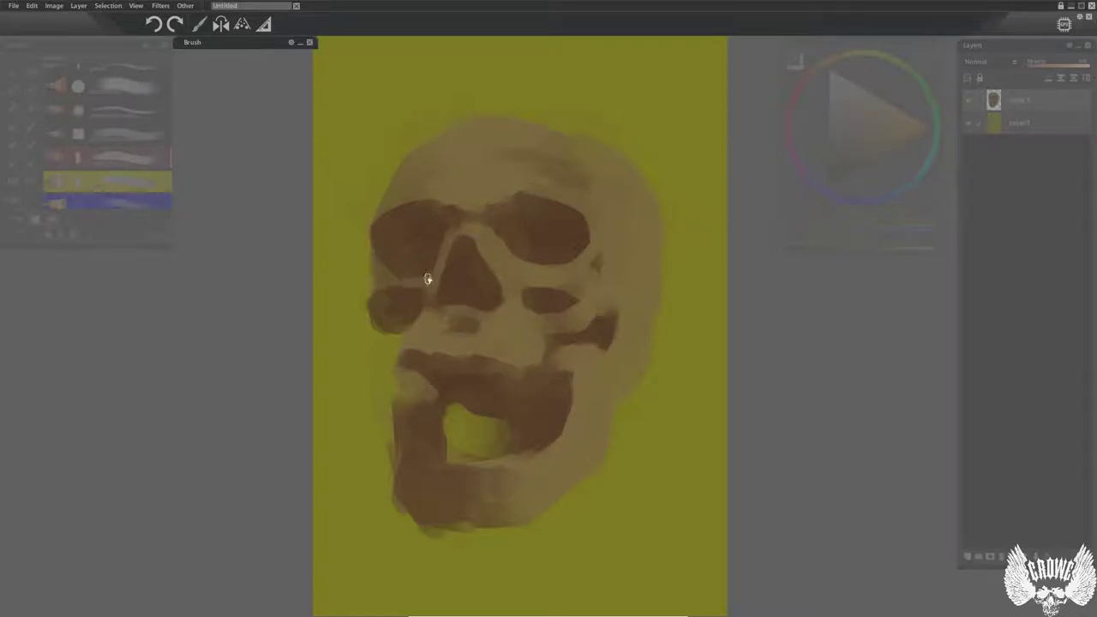
Darken the hollows below the cheekbones and beside the jaw, and refine the shape of the nose.
left_click_drag(386, 239, 378, 273)
mouse_move(546, 325)
left_mouse_down()
mouse_move(576, 361)
mouse_move(553, 386)
left_mouse_up()
mouse_move(610, 330)
left_mouse_down()
mouse_move(606, 371)
mouse_move(566, 312)
left_mouse_up()
mouse_move(460, 363)
left_mouse_down()
mouse_move(503, 376)
mouse_move(416, 371)
mouse_move(540, 392)
left_mouse_up()
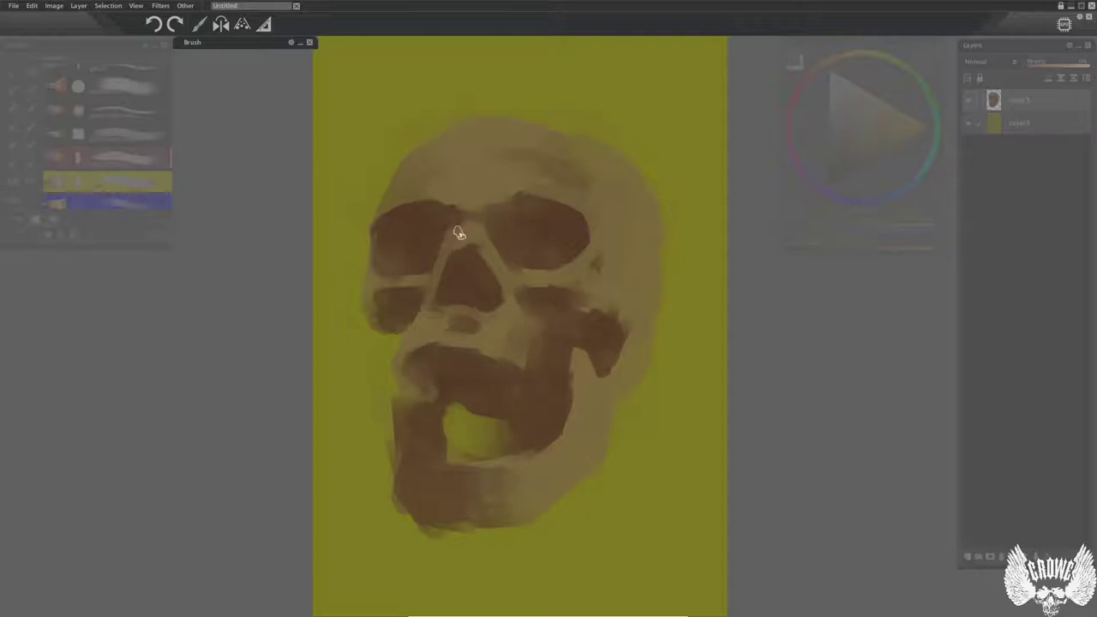
left_click_drag(469, 241, 451, 262)
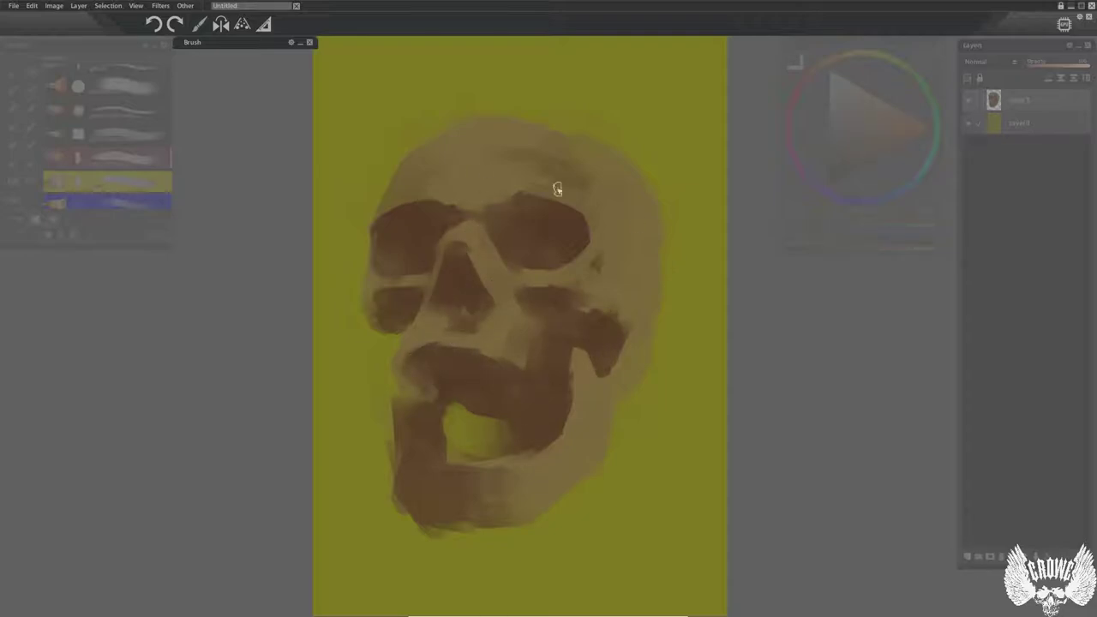
Paint lighter bone highlights on the forehead, nose bridge, cheekbones, socket rims and upper jaw.
left_click(844, 55)
mouse_move(528, 194)
left_mouse_down()
mouse_move(578, 207)
mouse_move(603, 173)
left_mouse_up()
mouse_move(581, 167)
left_mouse_down()
mouse_move(511, 164)
mouse_move(580, 140)
left_mouse_up()
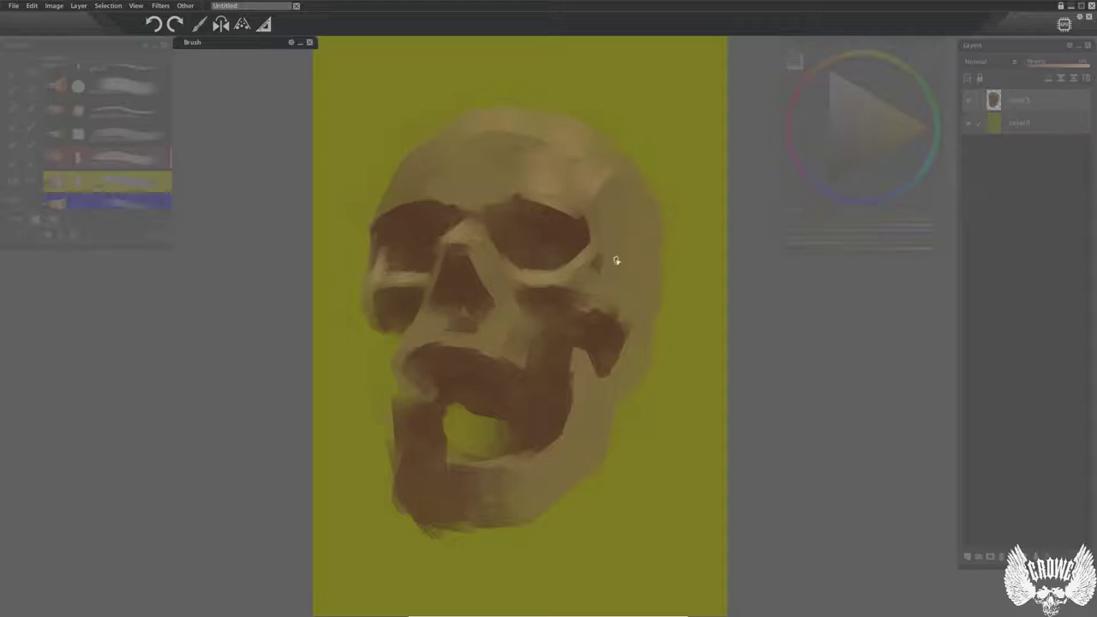
mouse_move(469, 248)
left_mouse_down()
mouse_move(499, 329)
mouse_move(445, 326)
mouse_move(427, 302)
mouse_move(401, 367)
left_mouse_up()
left_click_drag(511, 349, 509, 412)
mouse_move(607, 294)
left_mouse_down()
mouse_move(592, 216)
mouse_move(629, 297)
mouse_move(592, 303)
mouse_move(504, 278)
left_mouse_up()
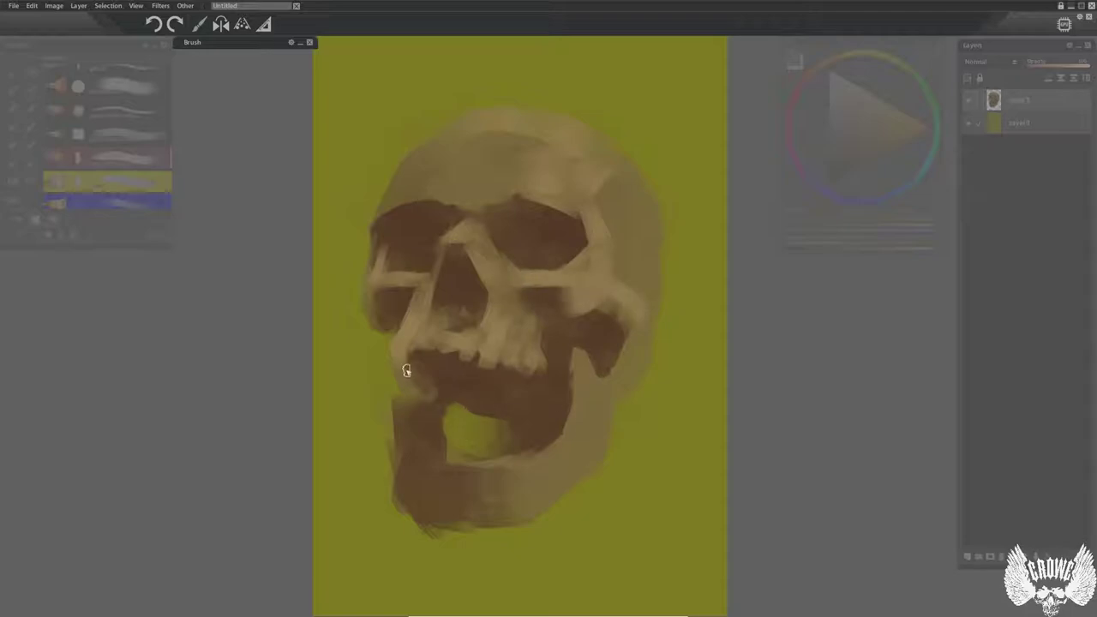
Paint light lower teeth and jaw edges, and extend the back of the cranium.
mouse_move(589, 341)
left_mouse_down()
mouse_move(647, 371)
mouse_move(672, 246)
mouse_move(601, 492)
mouse_move(514, 544)
left_mouse_up()
mouse_move(610, 360)
left_mouse_down()
mouse_move(517, 465)
mouse_move(454, 478)
mouse_move(421, 438)
mouse_move(434, 488)
mouse_move(492, 544)
mouse_move(599, 488)
left_mouse_up()
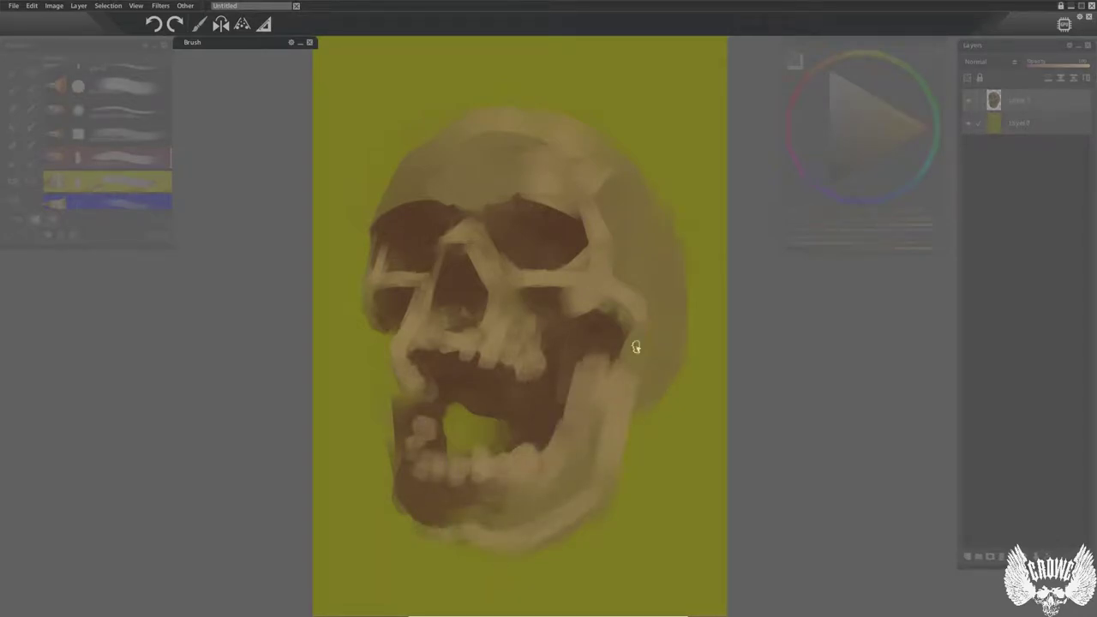
mouse_move(393, 403)
left_mouse_down()
mouse_move(462, 373)
mouse_move(427, 414)
left_mouse_up()
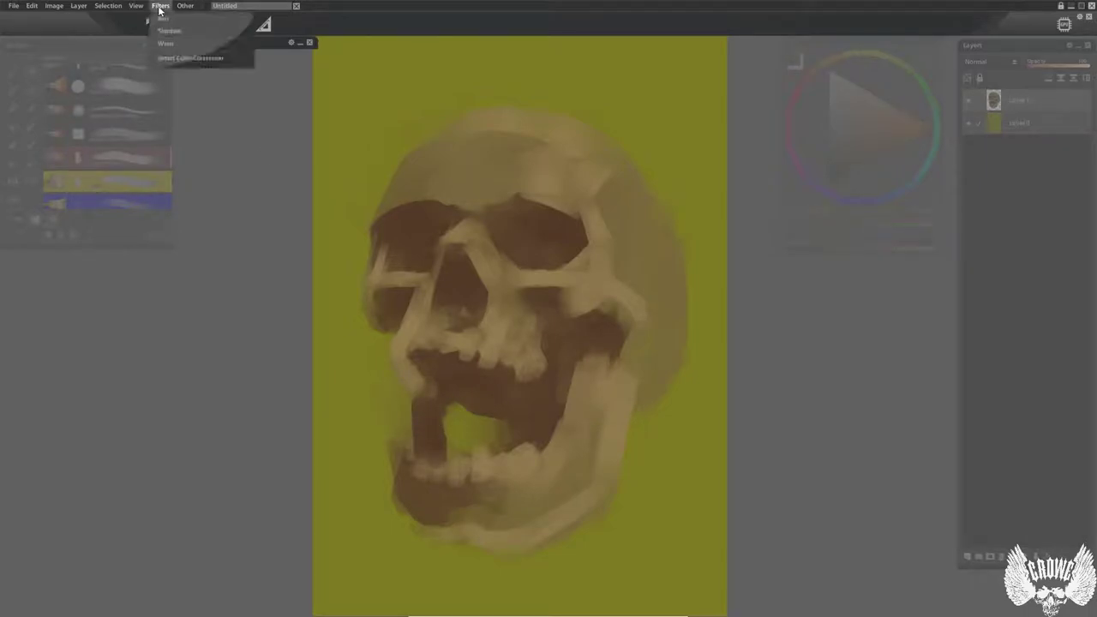
Warp the skull layer with a brush size of 293, adjusting the chin, mouth, jaw corner and back of the cranium.
left_click(158, 8)
left_click(171, 102)
key("bracketright")
key("bracketright")
key("bracketright")
key("bracketright")
mouse_move(487, 470)
left_mouse_down()
mouse_move(485, 489)
mouse_move(534, 525)
left_mouse_up()
left_click_drag(466, 511, 467, 524)
left_click_drag(461, 383, 451, 385)
left_click_drag(628, 477, 644, 483)
left_click_drag(577, 525, 586, 534)
left_click_drag(674, 260, 683, 259)
left_click_drag(684, 183, 693, 176)
left_click_drag(684, 319, 692, 322)
left_click(45, 228)
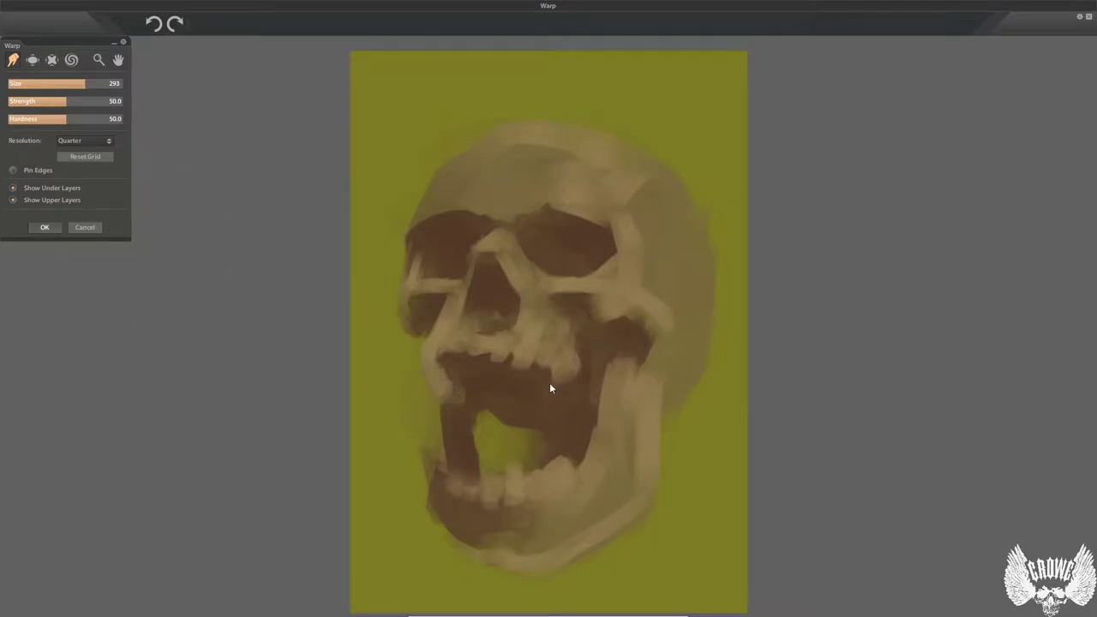
key("Return")
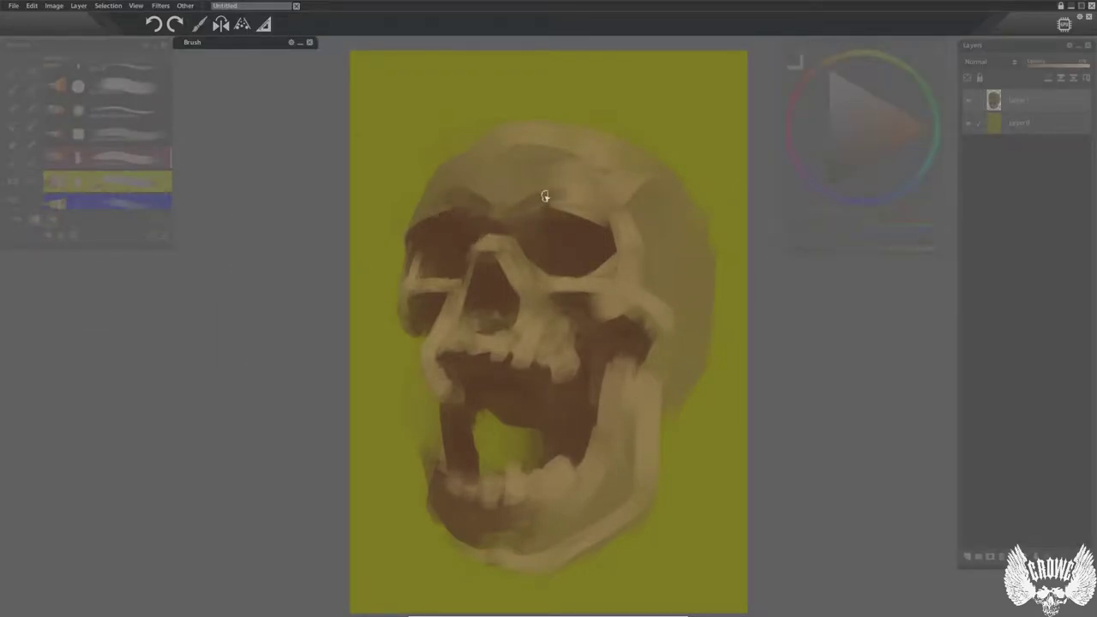
Shade the brow, temple and rear of the cranium, and refine the jaw with the canvas temporarily mirrored.
mouse_move(614, 341)
left_mouse_down()
mouse_move(661, 421)
mouse_move(678, 392)
mouse_move(672, 164)
left_mouse_up()
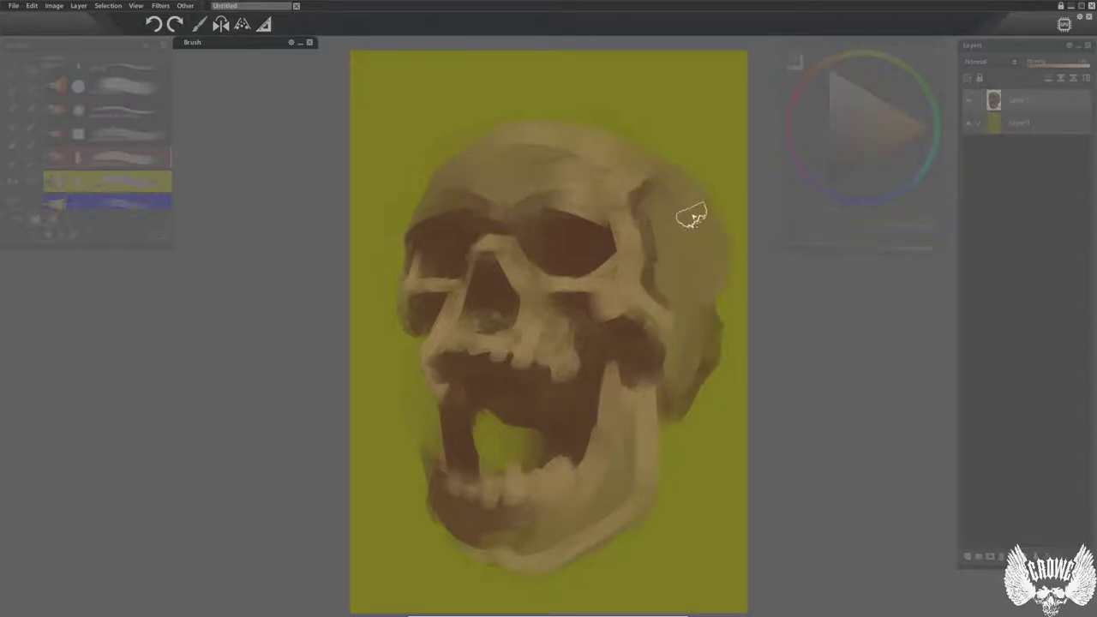
left_click_drag(664, 542, 636, 488)
key("h")
left_click_drag(480, 336, 495, 409)
left_click_drag(571, 439, 626, 480)
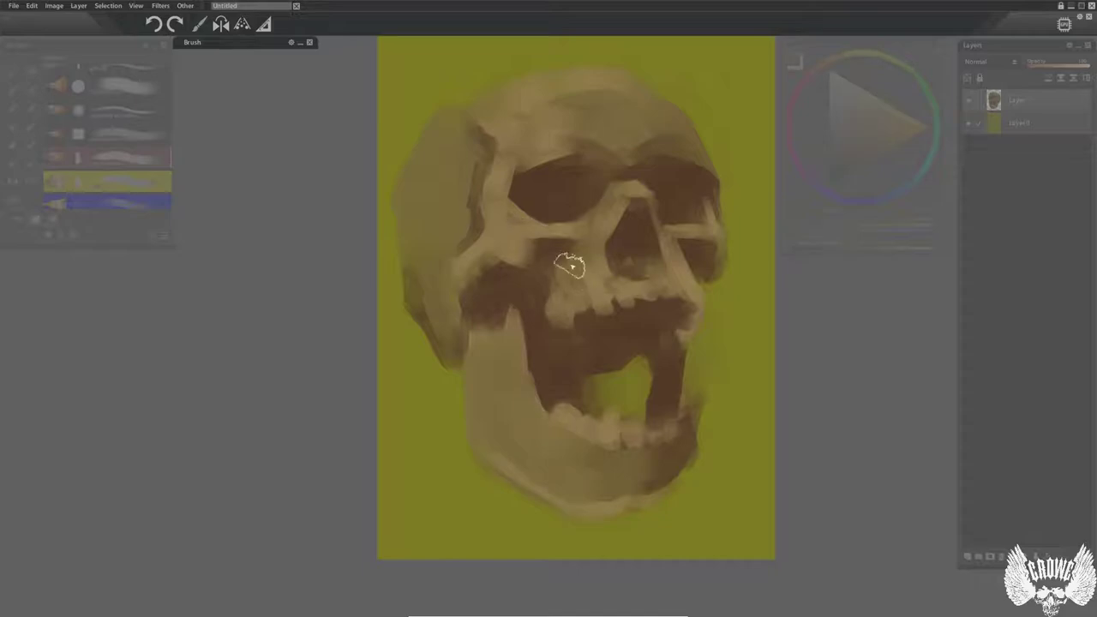
key("h")
Darken the lower jaw, and brighten the forehead and upper jaw with lighter bone strokes.
mouse_move(542, 397)
left_mouse_down()
mouse_move(454, 478)
mouse_move(458, 503)
mouse_move(510, 477)
mouse_move(434, 412)
mouse_move(421, 429)
left_mouse_up()
mouse_move(535, 320)
left_mouse_down()
mouse_move(489, 306)
mouse_move(408, 310)
left_mouse_up()
mouse_move(590, 292)
left_mouse_down()
mouse_move(681, 311)
mouse_move(581, 81)
mouse_move(628, 166)
mouse_move(628, 204)
left_mouse_up()
left_click(862, 111)
mouse_move(530, 142)
left_mouse_down()
mouse_move(566, 151)
mouse_move(587, 118)
mouse_move(548, 76)
left_mouse_up()
mouse_move(506, 279)
left_mouse_down()
mouse_move(461, 311)
mouse_move(506, 286)
mouse_move(524, 312)
left_mouse_up()
left_click_drag(418, 312, 531, 342)
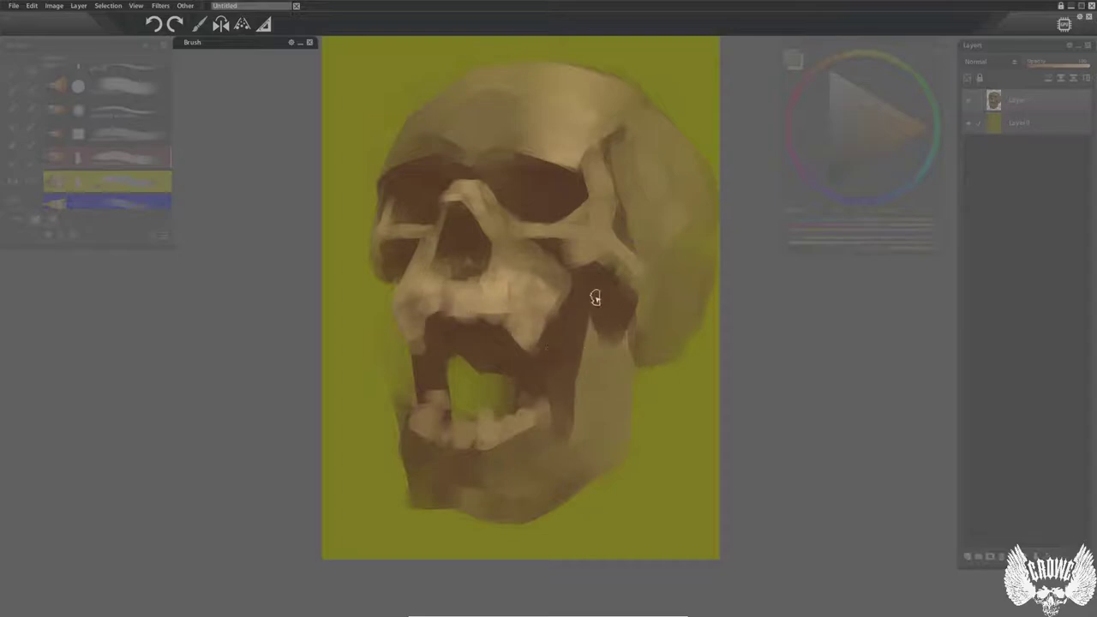
Highlight the cheekbone, jaw joint, side of the cranium and jawline, and clean up the dark eye socket.
mouse_move(607, 356)
left_mouse_down()
mouse_move(595, 228)
mouse_move(652, 275)
mouse_move(619, 289)
left_mouse_up()
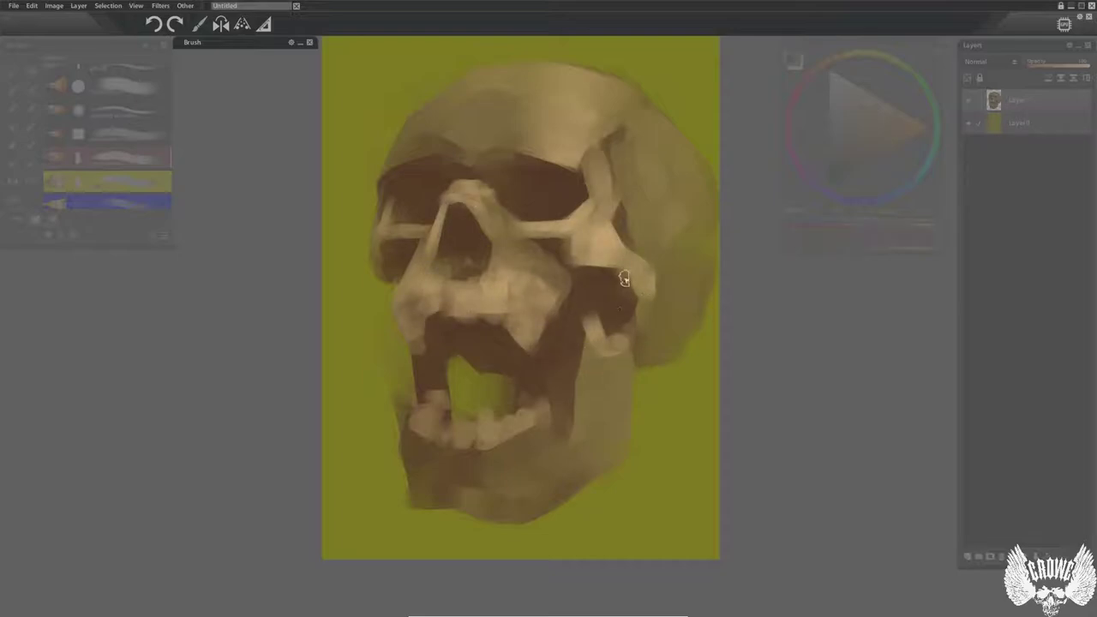
mouse_move(612, 226)
left_mouse_down()
mouse_move(627, 318)
mouse_move(661, 245)
mouse_move(626, 141)
left_mouse_up()
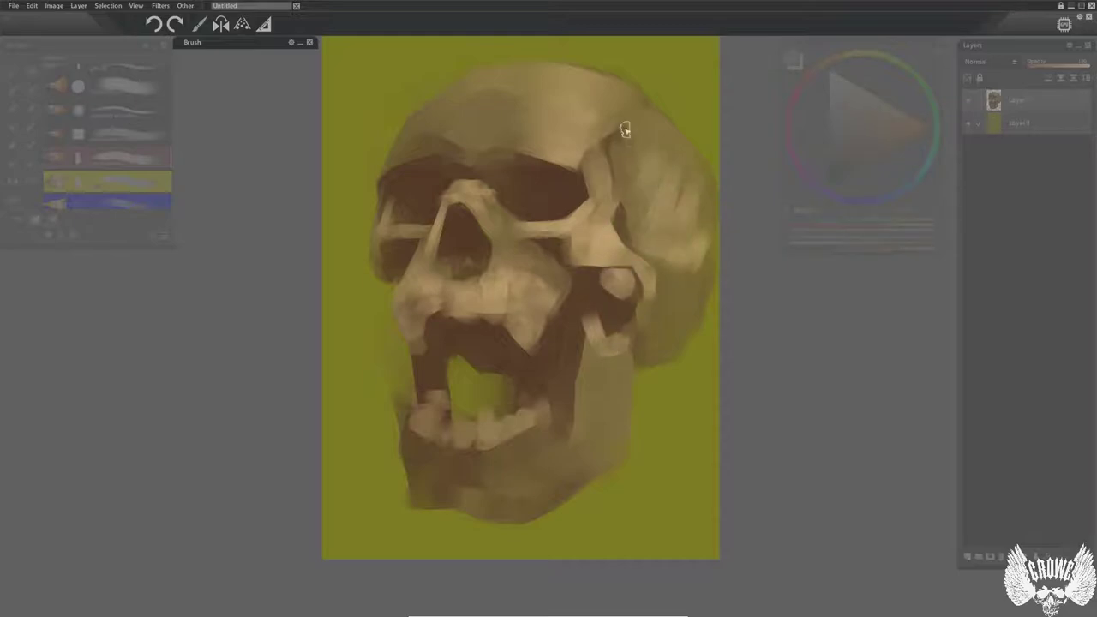
mouse_move(581, 360)
left_mouse_down()
mouse_move(612, 460)
mouse_move(598, 443)
mouse_move(488, 497)
mouse_move(562, 379)
left_mouse_up()
mouse_move(558, 418)
left_mouse_down()
mouse_move(465, 437)
mouse_move(403, 428)
mouse_move(558, 406)
left_mouse_up()
left_click_drag(565, 183, 518, 170)
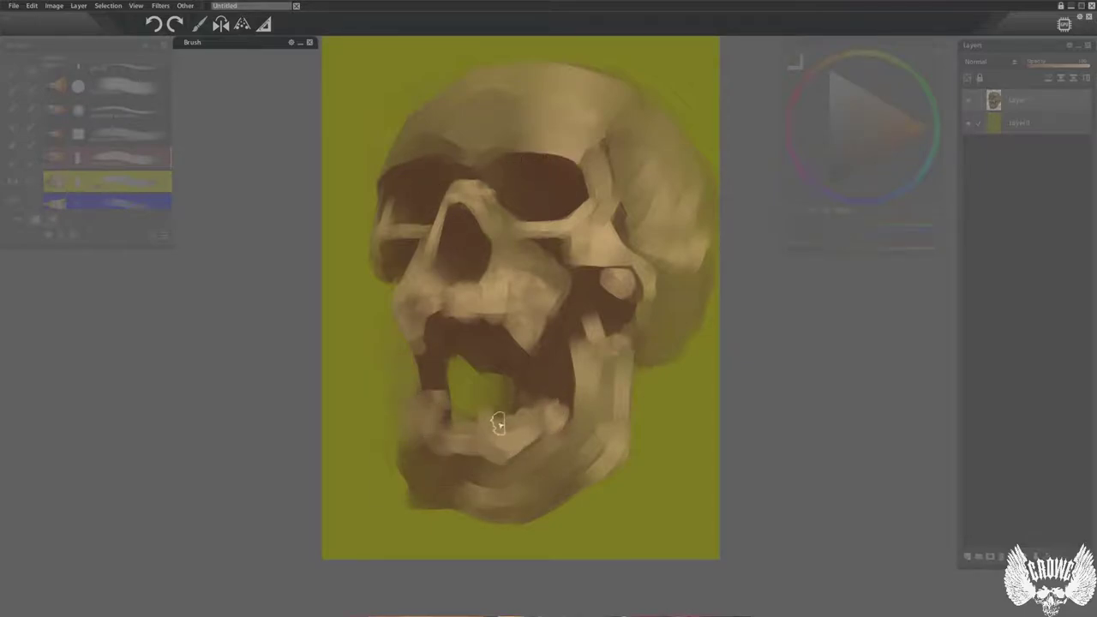
Rework the cheekbone arch over its dark hollow, and round out the top contour of the cranium.
left_click_drag(664, 366, 657, 395)
mouse_move(677, 332)
left_mouse_down()
mouse_move(649, 343)
mouse_move(646, 398)
left_mouse_up()
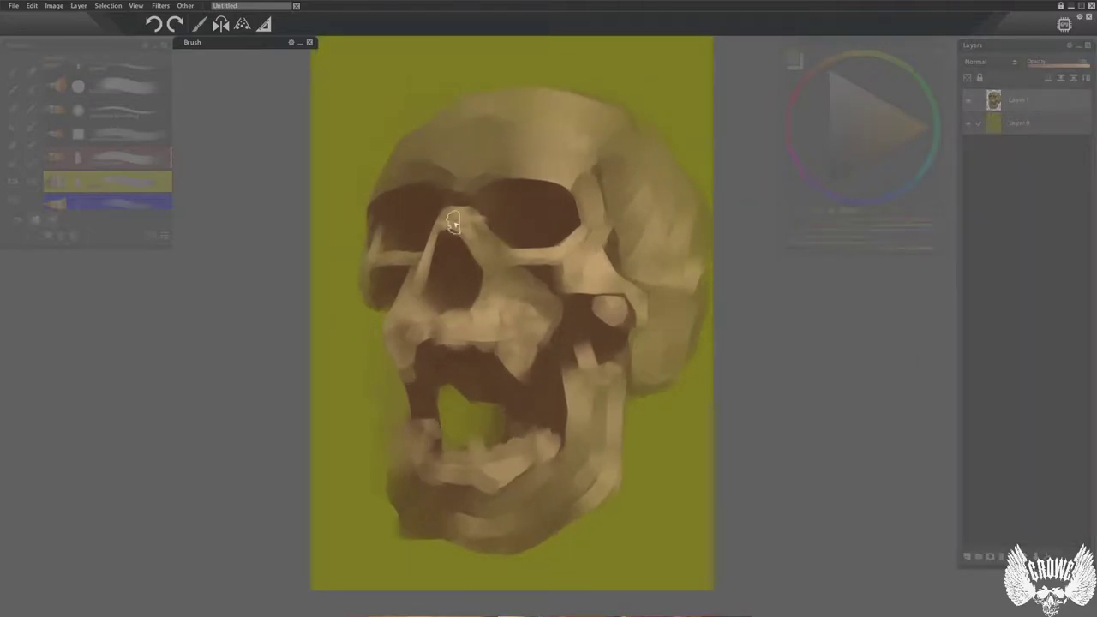
mouse_move(554, 294)
left_mouse_down()
mouse_move(536, 343)
mouse_move(626, 289)
mouse_move(649, 292)
left_mouse_up()
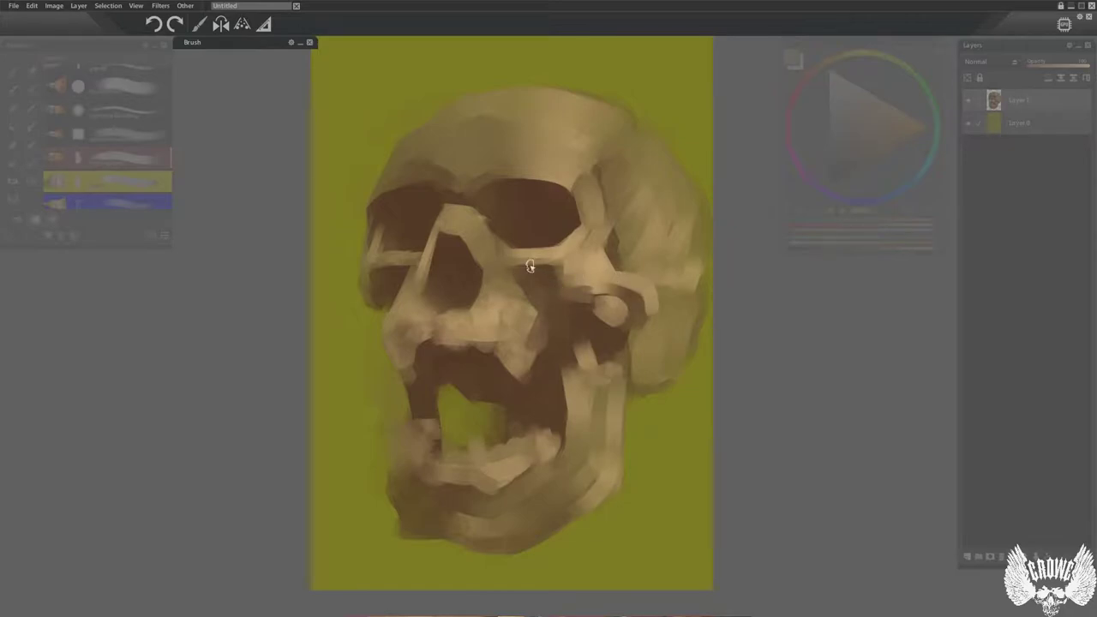
mouse_move(663, 207)
left_mouse_down()
mouse_move(630, 115)
mouse_move(509, 89)
mouse_move(446, 96)
left_mouse_up()
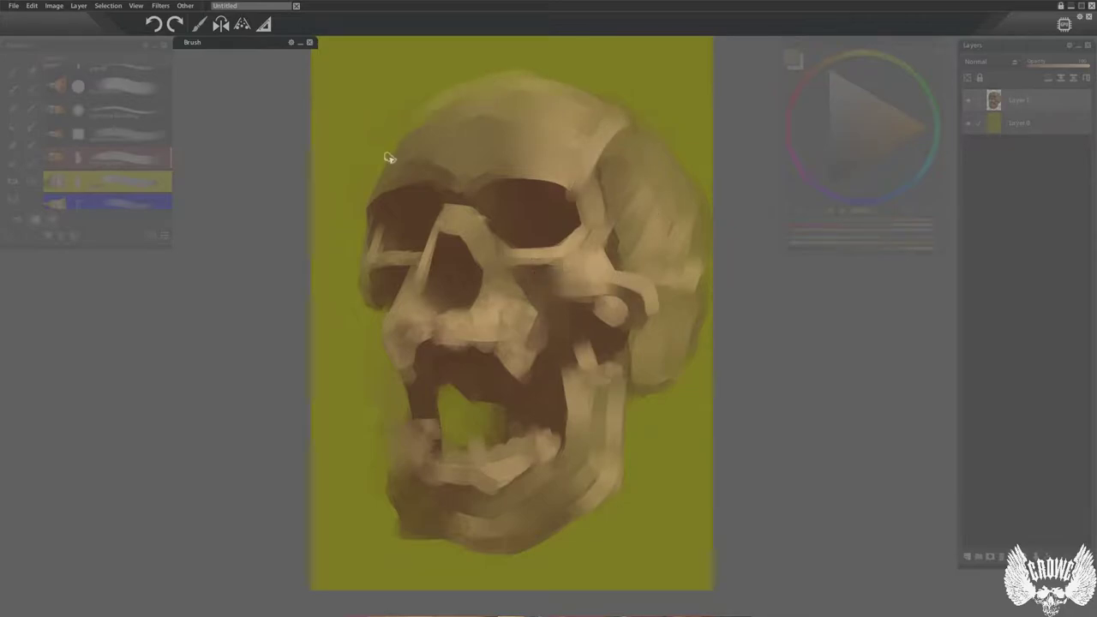
Refine the brow at the far eye socket, and extend the dark nasal cavity up toward the nose bridge.
left_click_drag(422, 188, 395, 165)
left_click(470, 214, "alt")
mouse_move(455, 218)
left_mouse_down()
mouse_move(462, 205)
mouse_move(434, 266)
left_mouse_up()
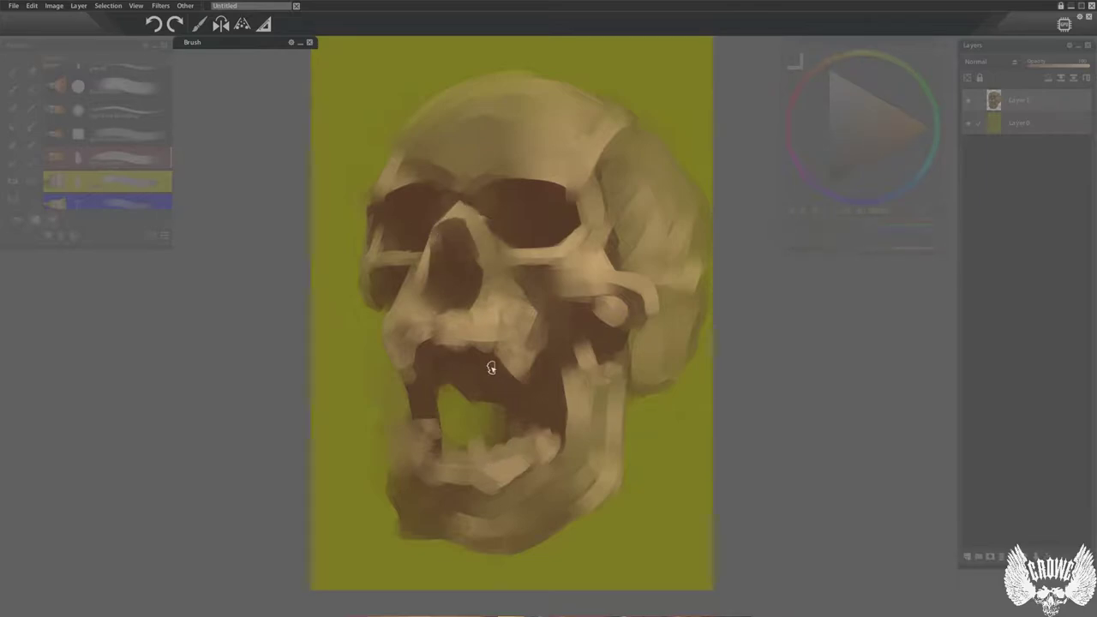
Darken the upper mouth interior, and repaint the upper jaw as a smooth light ridge using sampled bone color.
mouse_move(448, 365)
left_mouse_down()
mouse_move(435, 337)
mouse_move(495, 351)
mouse_move(536, 386)
left_mouse_up()
left_click(539, 271, "alt")
mouse_move(485, 319)
left_mouse_down()
mouse_move(399, 323)
mouse_move(452, 312)
mouse_move(489, 357)
mouse_move(563, 312)
mouse_move(489, 325)
left_mouse_up()
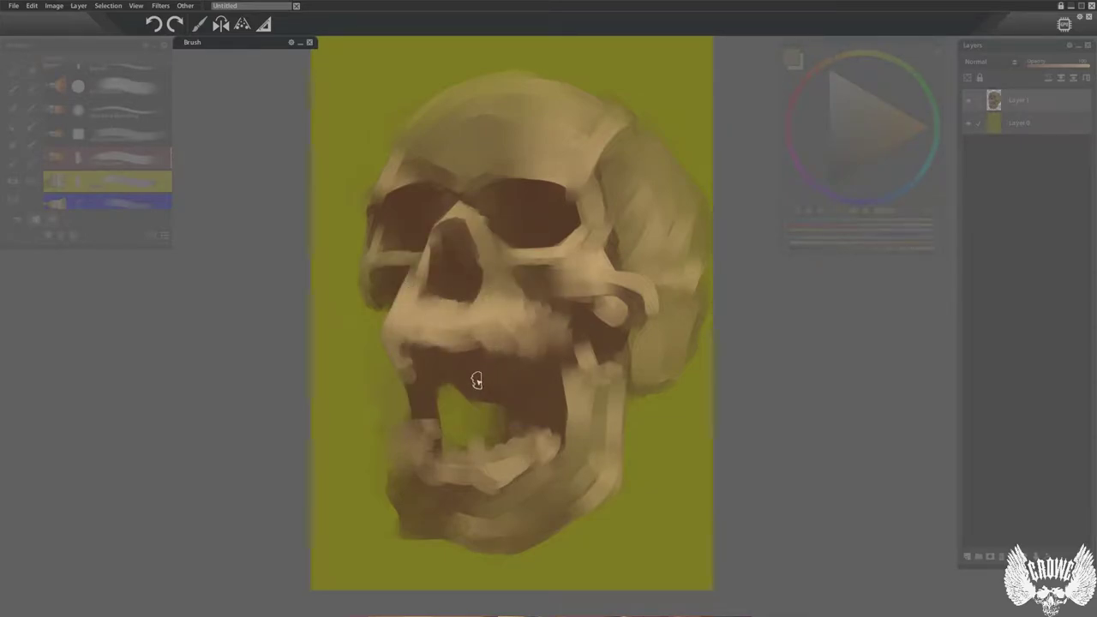
Sharpen the dark edge of the upper jaw, and paint individual upper teeth with sampled bone tones.
left_click(476, 381, "alt")
left_click_drag(420, 343, 498, 364)
key("2")
left_click(475, 325, "alt")
left_click(490, 332, "alt")
left_click_drag(472, 343, 460, 351)
right_click(464, 347)
left_click(487, 268)
right_click(437, 397)
right_click(69, 180)
left_click(63, 312)
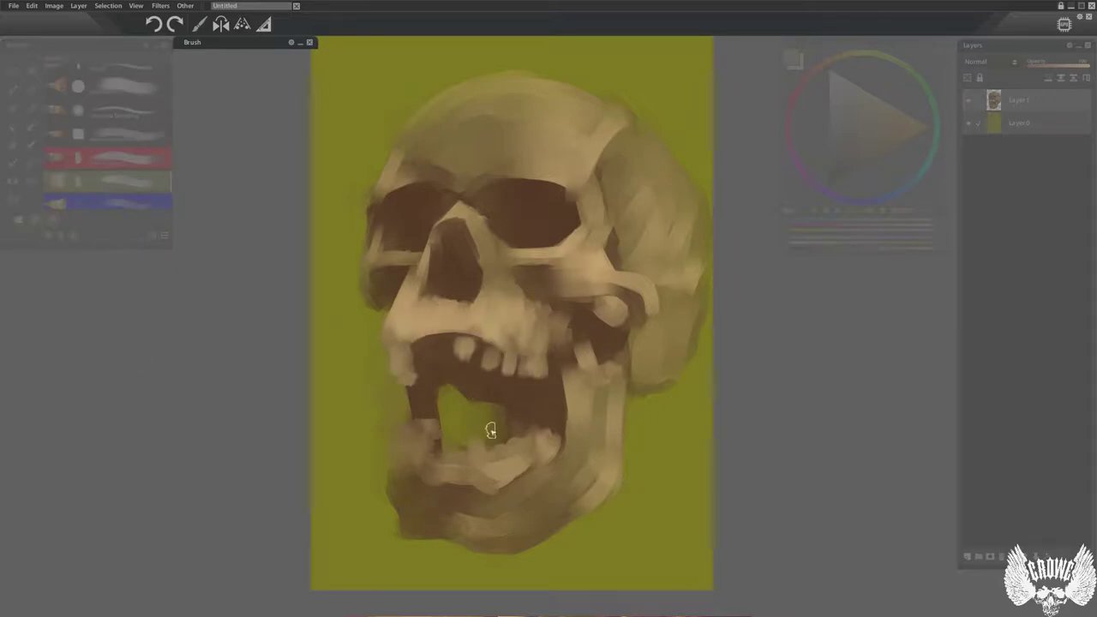
Reshape the mouth opening with background green, and paint small individual lower teeth in sampled bone color.
mouse_move(476, 444)
left_mouse_down()
mouse_move(460, 456)
mouse_move(513, 501)
left_mouse_up()
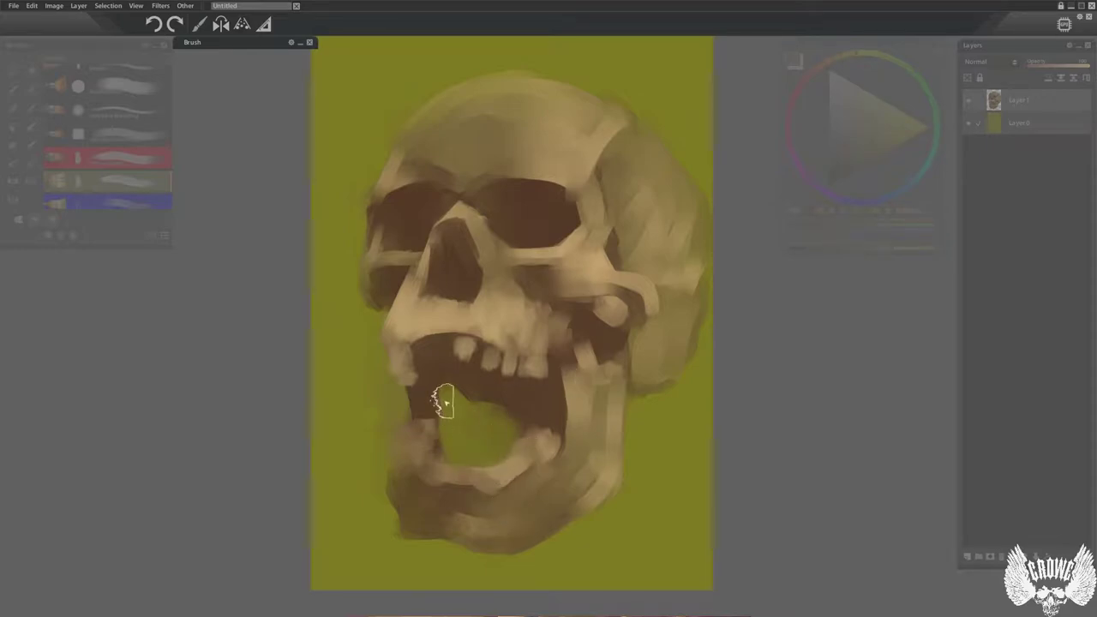
left_click(498, 483, "alt")
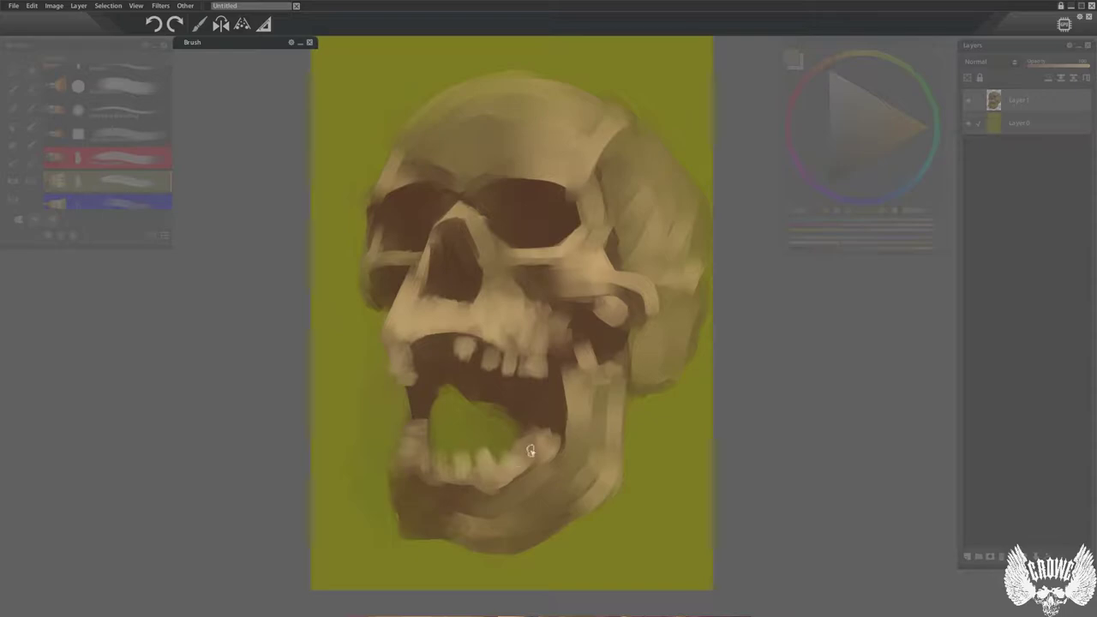
Paint light ridges on the chin and lower jaw, and brighten the side of the nose bridge.
left_click_drag(488, 494, 493, 524)
mouse_move(546, 472)
left_mouse_down()
mouse_move(502, 514)
mouse_move(522, 498)
left_mouse_up()
mouse_move(464, 209)
left_mouse_down()
mouse_move(490, 221)
mouse_move(499, 202)
left_mouse_up()
Widen and smooth the back of the cranium in muted bone tones, and check the skull with the canvas mirrored.
key("1")
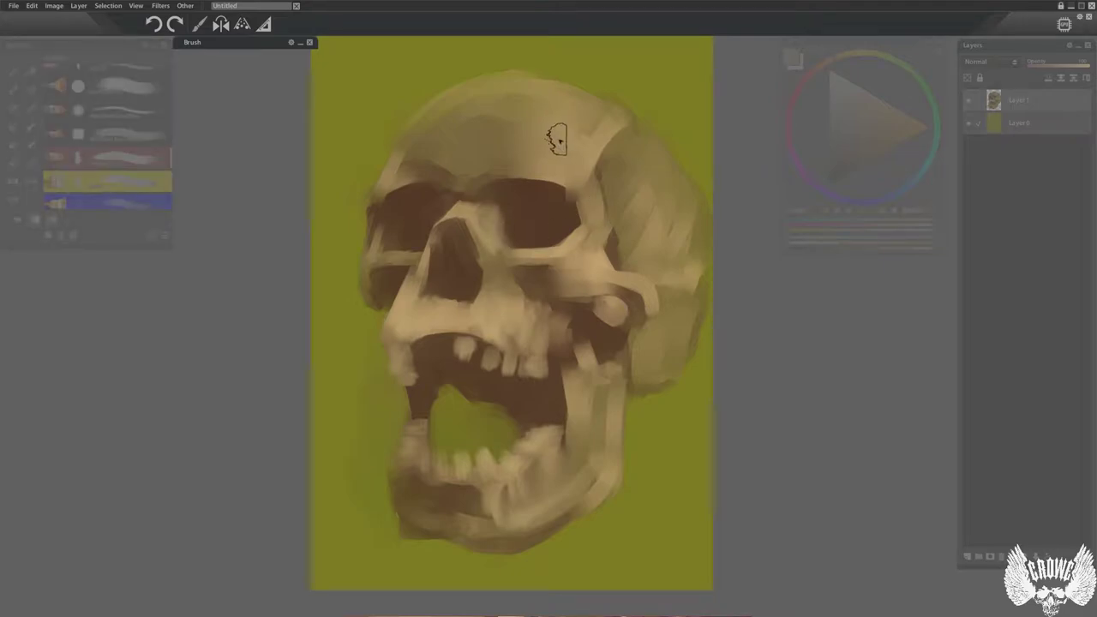
mouse_move(678, 185)
left_mouse_down()
mouse_move(612, 166)
mouse_move(705, 237)
mouse_move(665, 327)
left_mouse_up()
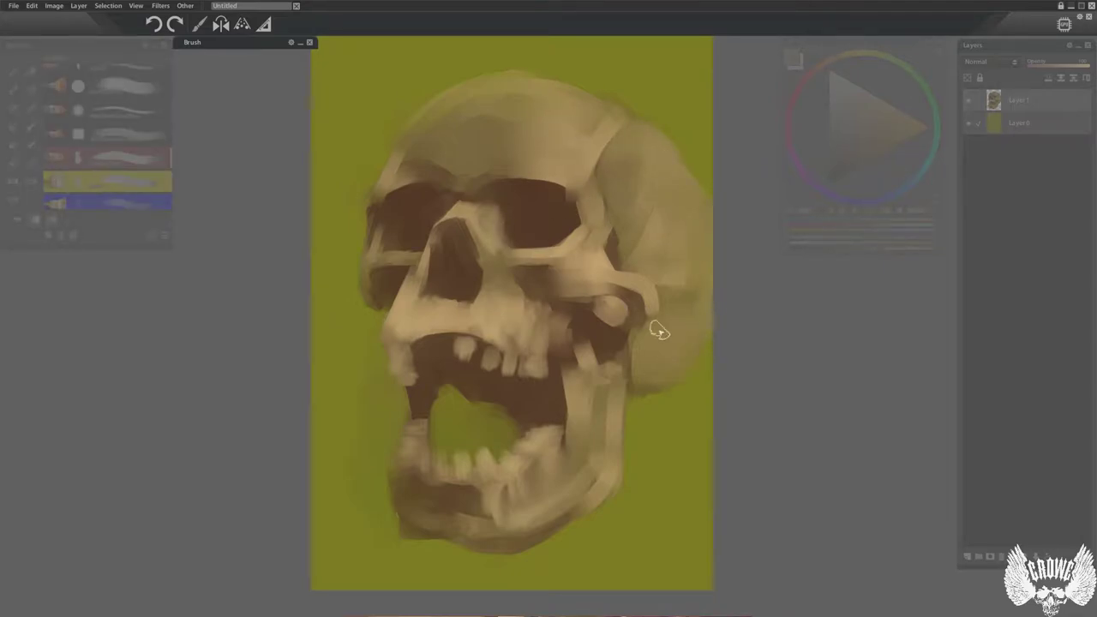
key("h")
key("h")
Refine the upper jaw's outer contour, and redefine the nasal cavity with a notch at its base.
left_click_drag(410, 283, 397, 349)
mouse_move(614, 265)
left_mouse_down()
mouse_move(454, 306)
mouse_move(421, 282)
mouse_move(449, 292)
left_mouse_up()
left_click_drag(480, 220, 487, 300)
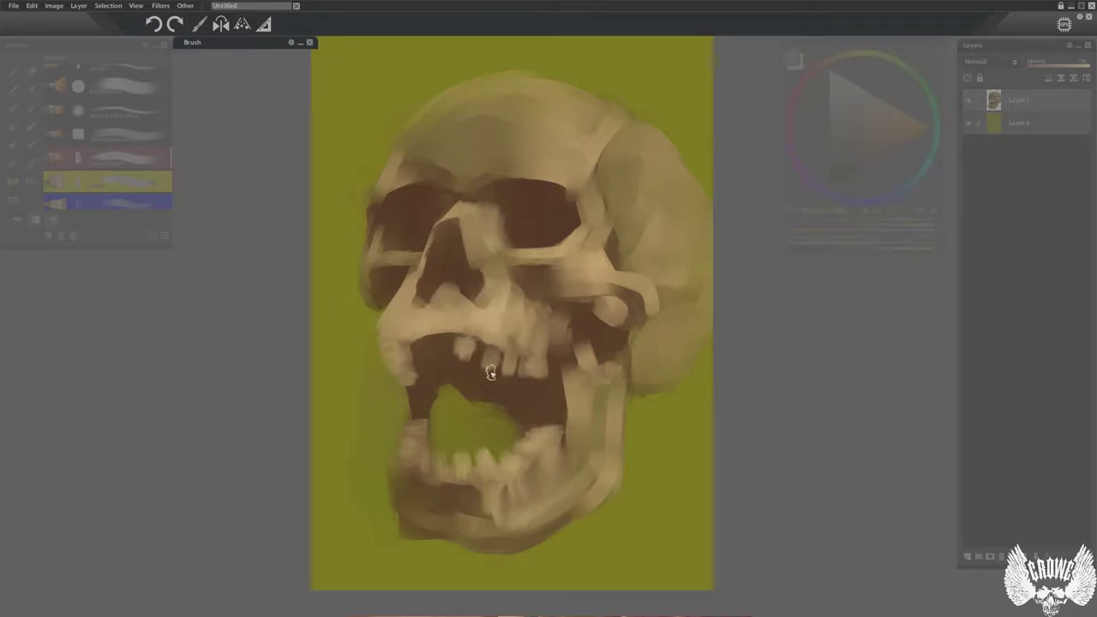
Add a new layer, and repaint the gaps around the upper teeth and the mouth interior in sampled dark brown.
left_click(589, 320, "alt")
left_click(967, 557)
mouse_move(563, 348)
left_mouse_down()
mouse_move(571, 320)
mouse_move(545, 344)
left_mouse_up()
mouse_move(413, 331)
left_mouse_down()
mouse_move(440, 333)
mouse_move(458, 415)
left_mouse_up()
mouse_move(413, 342)
left_mouse_down()
mouse_move(415, 377)
mouse_move(499, 408)
left_mouse_up()
Darken the nasal cavity with a deeper brown.
left_click(838, 174)
left_click_drag(455, 225, 468, 266)
mouse_move(457, 251)
left_mouse_down()
mouse_move(476, 293)
mouse_move(444, 285)
left_mouse_up()
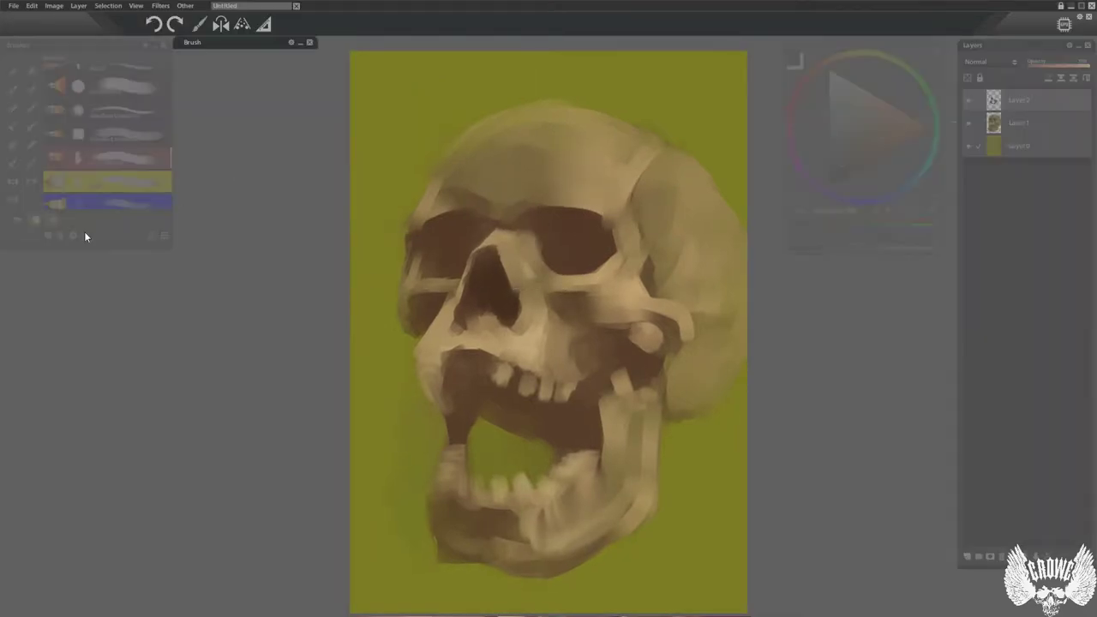
Merge the detail layer down, and enlarge both eye sockets with the Warp filter, pulling the brows upward and the cheek edge outward.
left_click(1061, 78)
left_click(1020, 100)
left_click(161, 6)
left_click(168, 41)
left_click_drag(562, 214, 561, 204)
left_click_drag(523, 233, 534, 230)
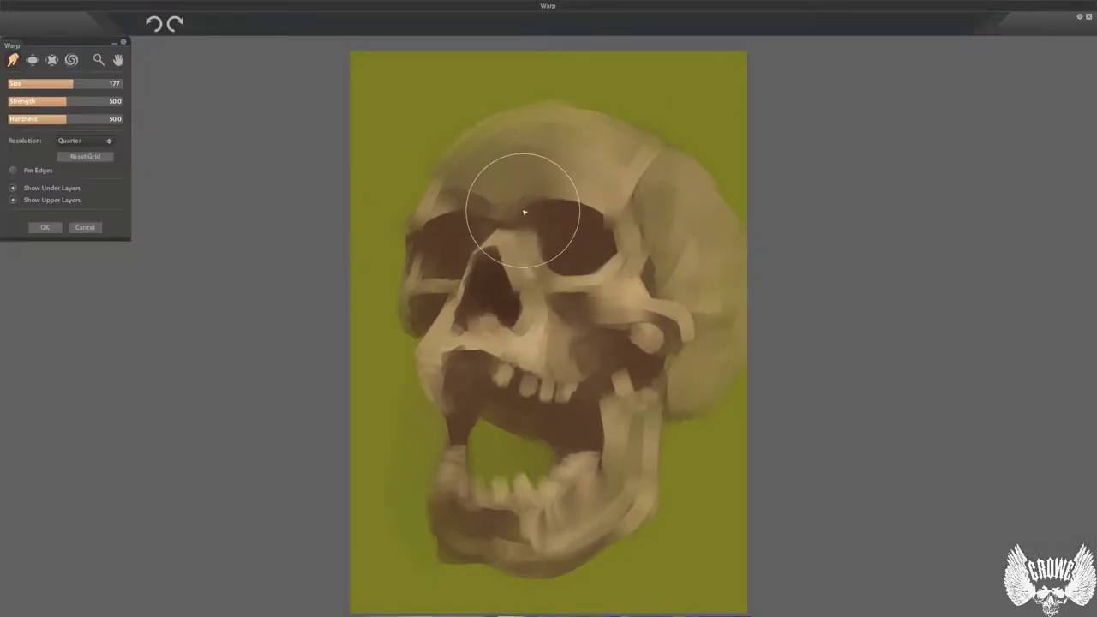
left_click_drag(450, 222, 447, 213)
left_click_drag(620, 211, 632, 208)
left_click_drag(604, 267, 614, 277)
left_click_drag(591, 189, 590, 180)
left_click_drag(447, 203, 445, 194)
Use a warp brush of size 123 to reshape the nose, cheek, jaw branch and top of the cranium, and apply the warp.
key("bracketleft")
key("bracketleft")
left_click_drag(497, 261, 522, 358)
left_click_drag(453, 349, 387, 318)
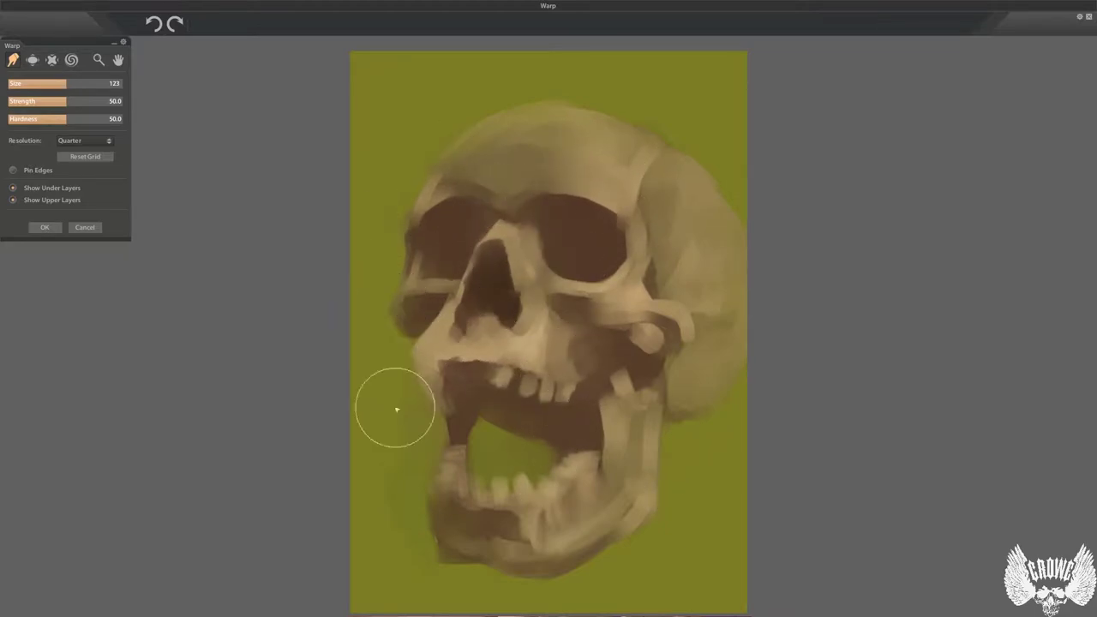
left_click_drag(618, 407, 654, 399)
mouse_move(645, 442)
left_mouse_down()
mouse_move(661, 414)
mouse_move(656, 429)
left_mouse_up()
left_click_drag(557, 116, 651, 98)
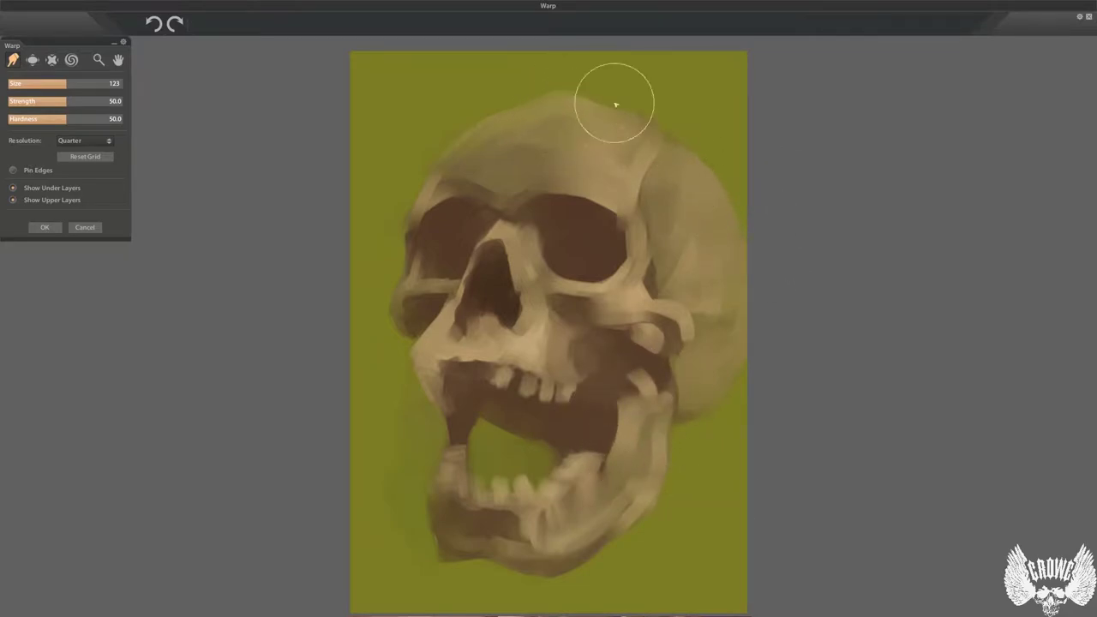
key("Return")
Deepen the shadows inside both eye sockets, the cheek hollow and the cavity behind the jaw hinge.
mouse_move(609, 219)
left_mouse_down()
mouse_move(595, 246)
mouse_move(556, 204)
mouse_move(593, 264)
mouse_move(570, 232)
left_mouse_up()
mouse_move(454, 214)
left_mouse_down()
mouse_move(488, 218)
mouse_move(427, 264)
mouse_move(415, 304)
left_mouse_up()
mouse_move(666, 351)
left_mouse_down()
mouse_move(640, 362)
mouse_move(649, 366)
left_mouse_up()
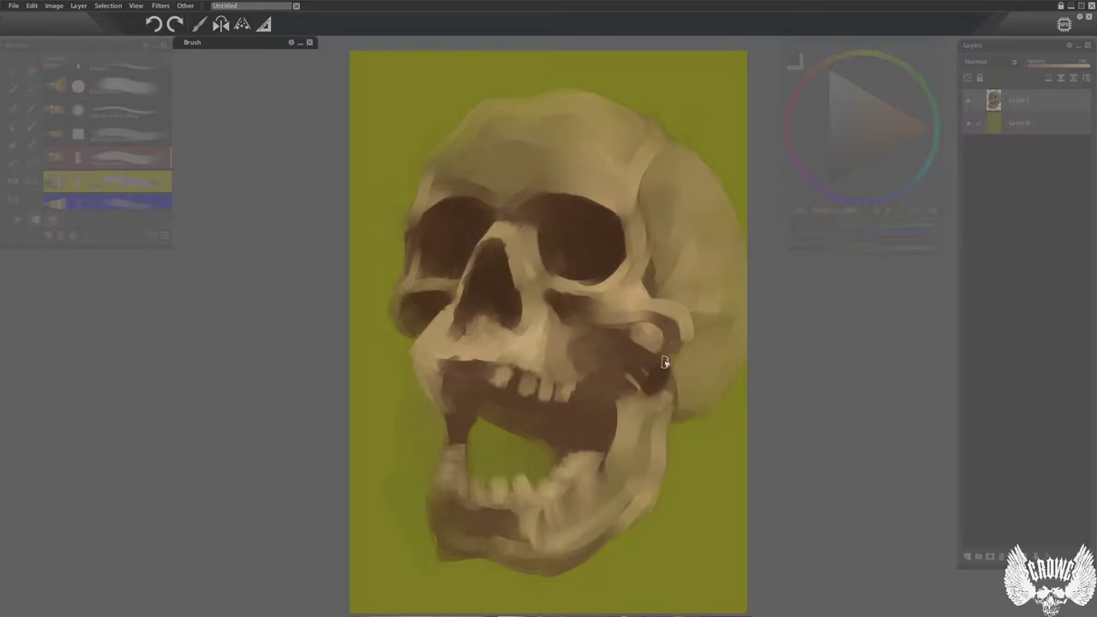
Round the forehead, soften the rear cranium and jaw edge into the background, and repaint the jaw branch in light bone.
mouse_move(478, 130)
left_mouse_down()
mouse_move(541, 104)
mouse_move(616, 134)
mouse_move(521, 112)
mouse_move(520, 169)
left_mouse_up()
mouse_move(720, 424)
left_mouse_down()
mouse_move(729, 200)
mouse_move(645, 168)
mouse_move(735, 184)
mouse_move(707, 157)
mouse_move(721, 316)
mouse_move(678, 473)
mouse_move(634, 499)
left_mouse_up()
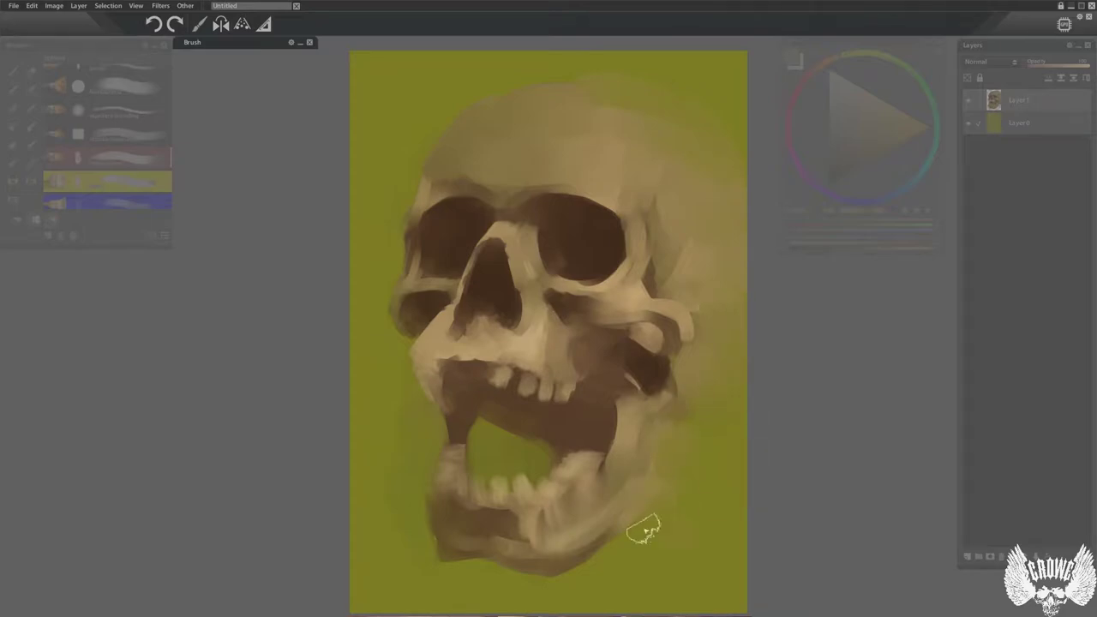
mouse_move(627, 406)
left_mouse_down()
mouse_move(670, 381)
mouse_move(637, 462)
mouse_move(626, 411)
mouse_move(656, 480)
mouse_move(598, 522)
left_mouse_up()
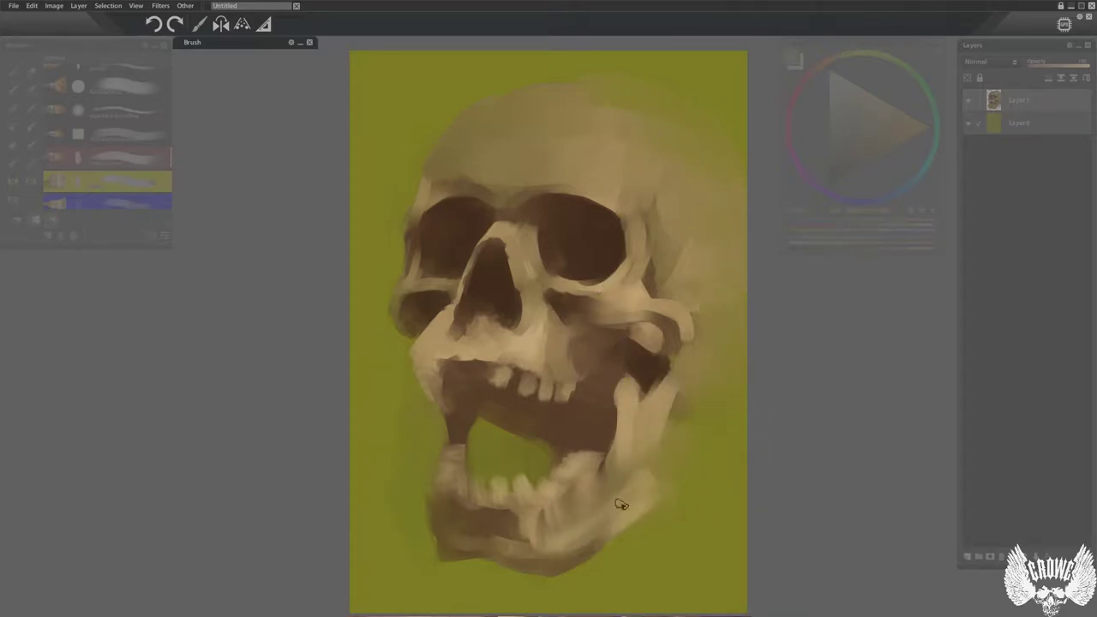
Mute the upper teeth and mouth opening with darker tones, and paint a dark brown shadow behind and below the lower jaw.
left_click_drag(559, 388, 510, 379)
mouse_move(420, 335)
left_mouse_down()
mouse_move(440, 304)
mouse_move(415, 353)
left_mouse_up()
mouse_move(561, 335)
left_mouse_down()
mouse_move(622, 323)
mouse_move(614, 302)
mouse_move(599, 307)
mouse_move(608, 395)
mouse_move(586, 436)
mouse_move(465, 376)
mouse_move(476, 366)
mouse_move(518, 388)
mouse_move(507, 406)
mouse_move(468, 392)
mouse_move(452, 450)
mouse_move(467, 409)
mouse_move(537, 423)
left_mouse_up()
mouse_move(534, 511)
left_mouse_down()
mouse_move(463, 523)
mouse_move(525, 532)
mouse_move(472, 561)
mouse_move(554, 563)
mouse_move(590, 546)
mouse_move(691, 424)
mouse_move(719, 521)
mouse_move(637, 547)
mouse_move(683, 561)
mouse_move(601, 580)
mouse_move(710, 592)
mouse_move(746, 471)
mouse_move(668, 536)
left_mouse_up()
right_click(682, 522)
mouse_move(489, 573)
left_mouse_down()
mouse_move(612, 591)
mouse_move(504, 459)
mouse_move(503, 533)
left_mouse_up()
mouse_move(463, 458)
left_mouse_down()
mouse_move(446, 419)
mouse_move(415, 399)
left_mouse_up()
Apply Smart Color Correction to the painting with a warmer temperature and slightly lower brightness.
left_click(1002, 557)
left_click(160, 6)
left_click(175, 64)
left_click(1041, 196)
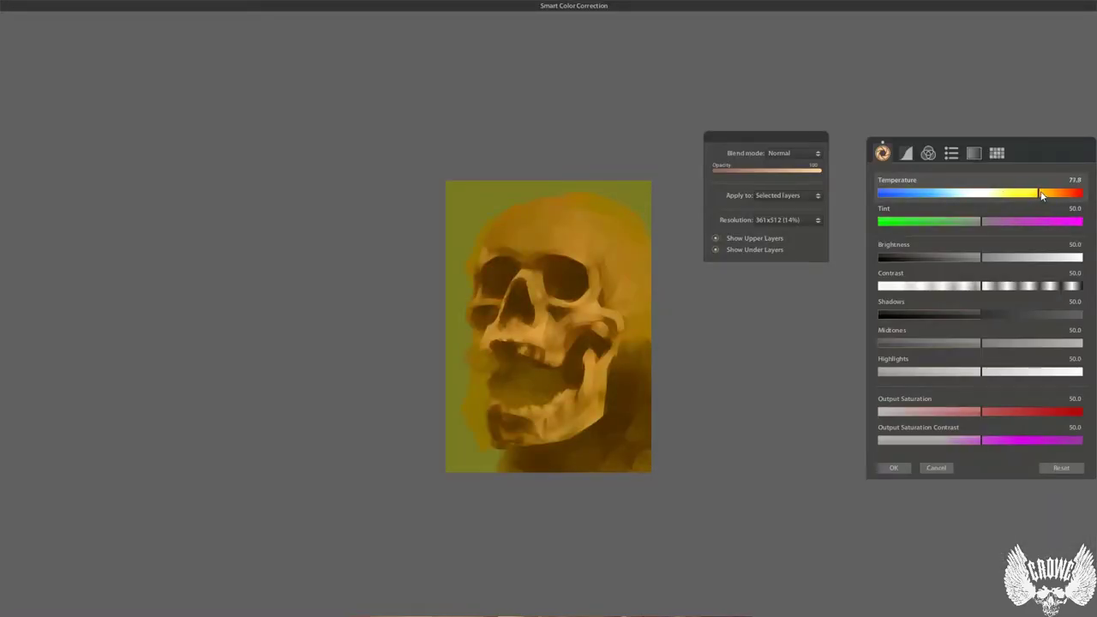
left_click(971, 257)
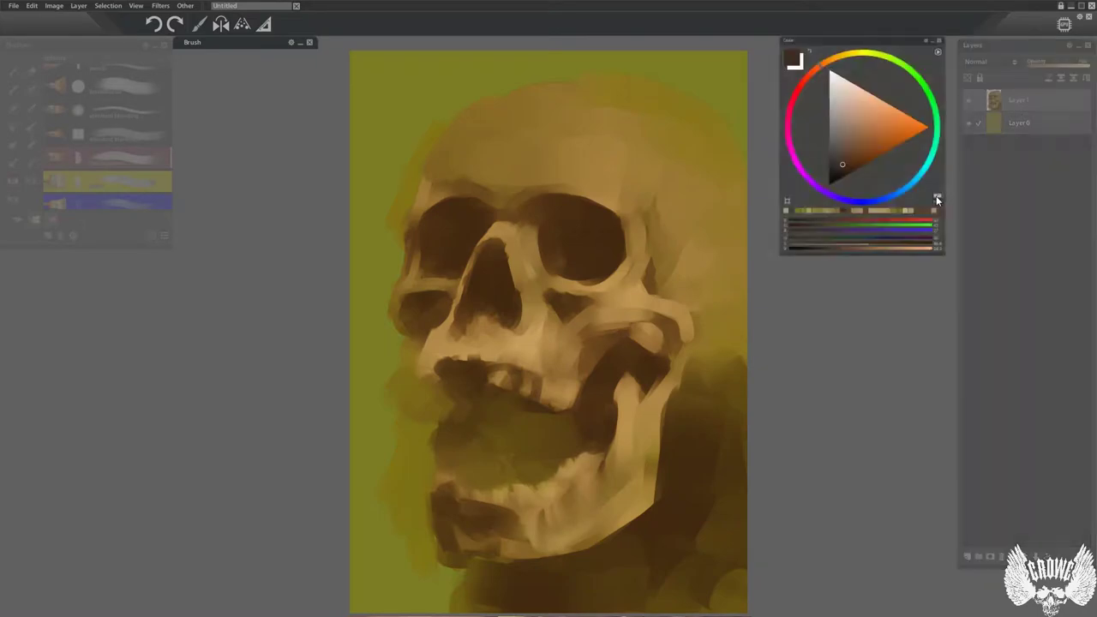
Paint pale highlights on the top of the nose bridge and the forehead above the near eye socket.
mouse_move(499, 223)
left_mouse_down()
mouse_move(493, 232)
mouse_move(508, 225)
left_mouse_up()
right_click(515, 240)
mouse_move(557, 196)
left_mouse_down()
mouse_move(615, 200)
mouse_move(660, 142)
mouse_move(587, 193)
mouse_move(613, 141)
mouse_move(619, 153)
mouse_move(572, 134)
mouse_move(615, 140)
mouse_move(530, 120)
left_mouse_up()
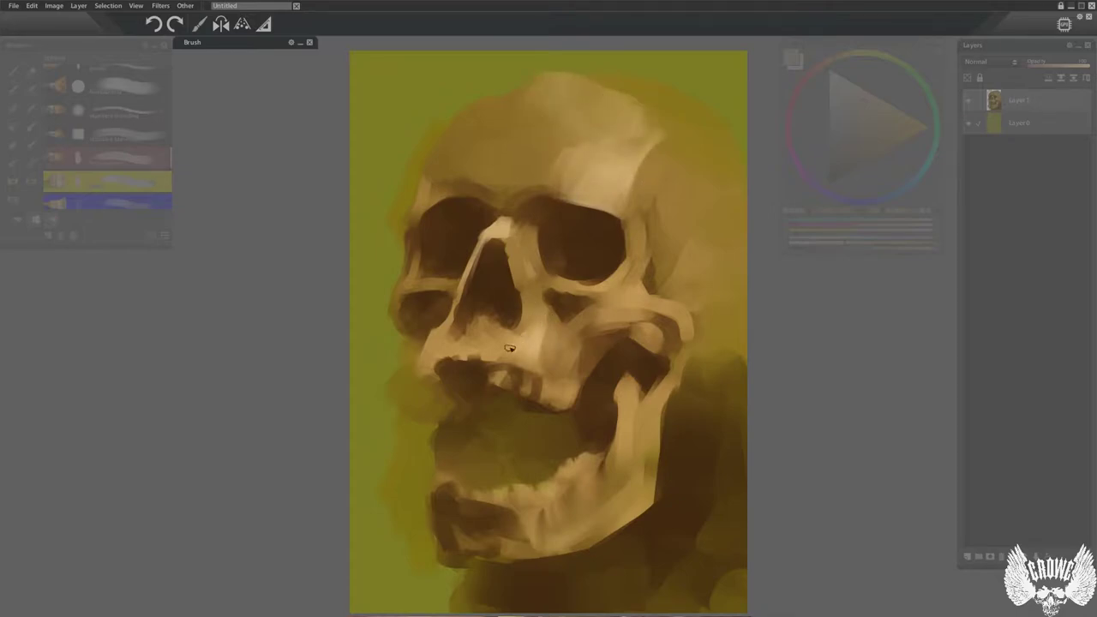
Brighten the upper jaw, the nasal rim, both cheekbones and the outer edge of the far eye socket.
mouse_move(470, 328)
left_mouse_down()
mouse_move(435, 353)
mouse_move(485, 301)
mouse_move(448, 275)
mouse_move(411, 269)
left_mouse_up()
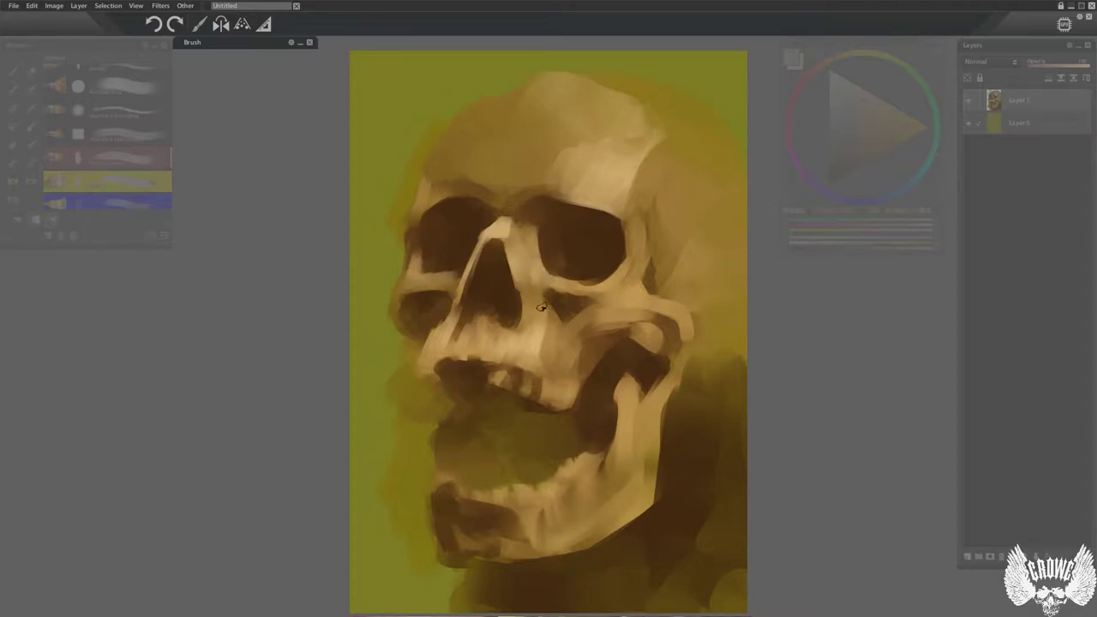
left_click_drag(591, 289, 649, 270)
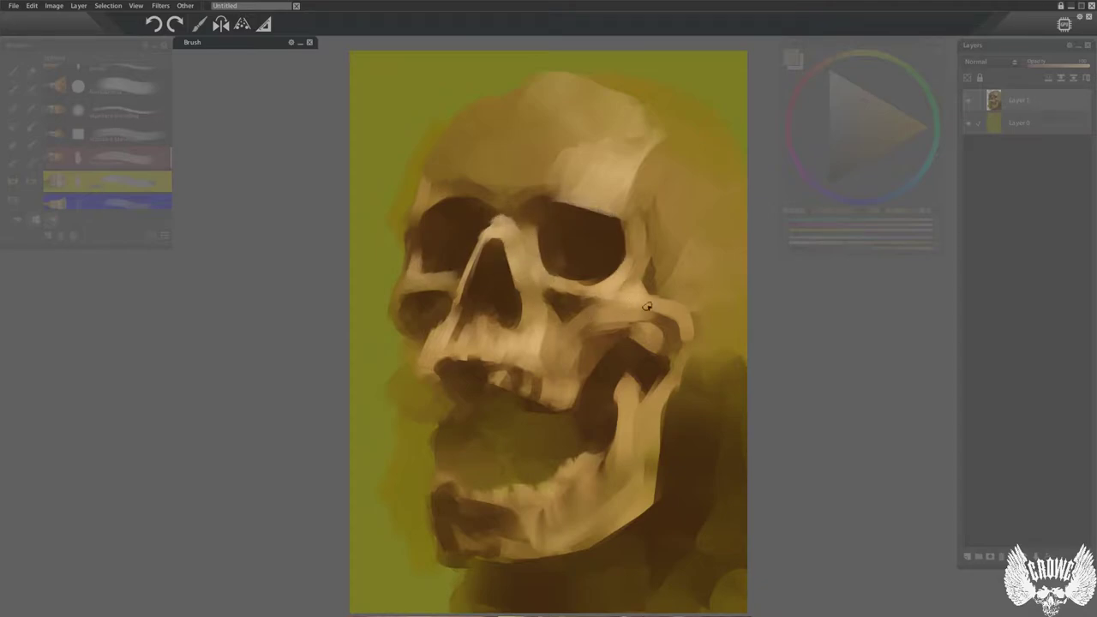
left_click_drag(415, 257, 401, 285)
mouse_move(424, 278)
left_mouse_down()
mouse_move(462, 274)
mouse_move(451, 286)
mouse_move(418, 285)
left_mouse_up()
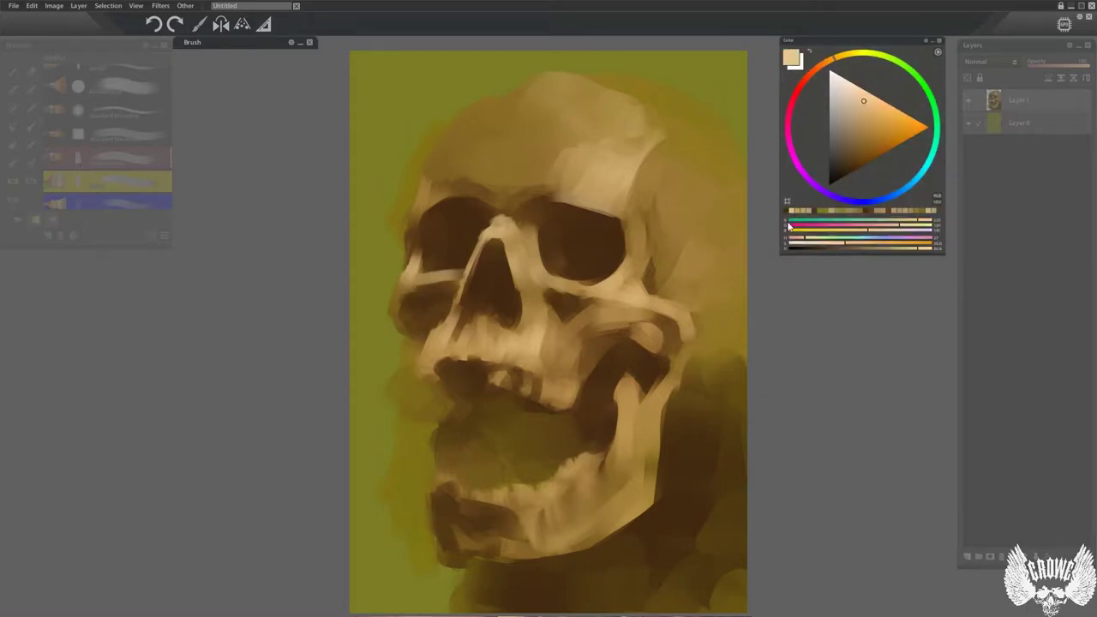
Paint individual light upper and lower teeth, and highlight the jaw hinge knob and the tip of the jaw branch.
left_click_drag(491, 372, 491, 351)
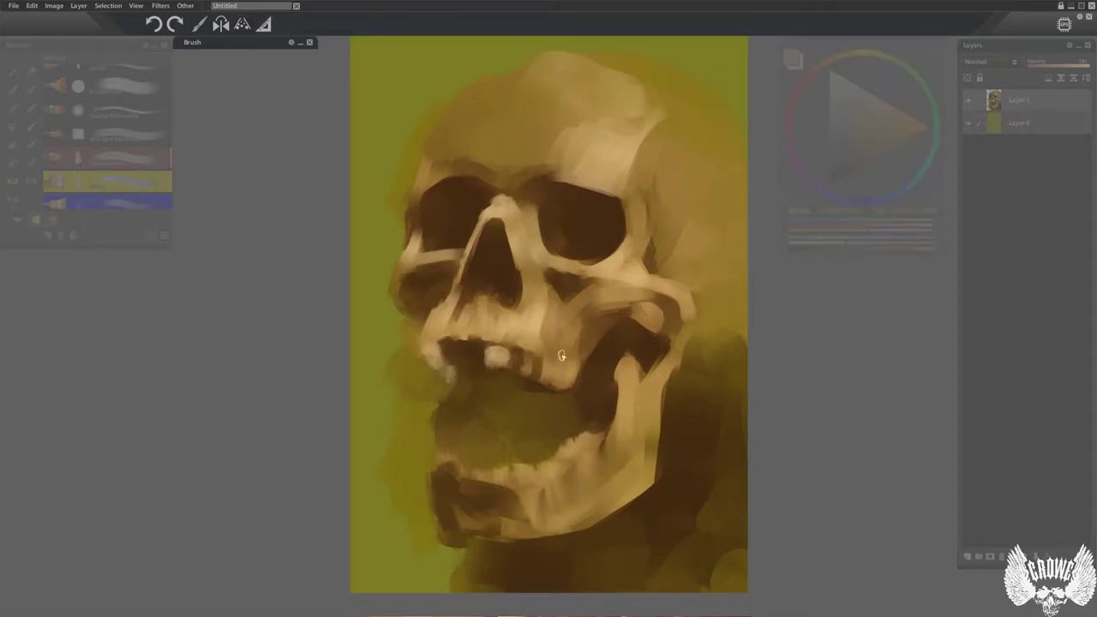
left_click_drag(652, 312, 672, 318)
left_click_drag(626, 375, 630, 347)
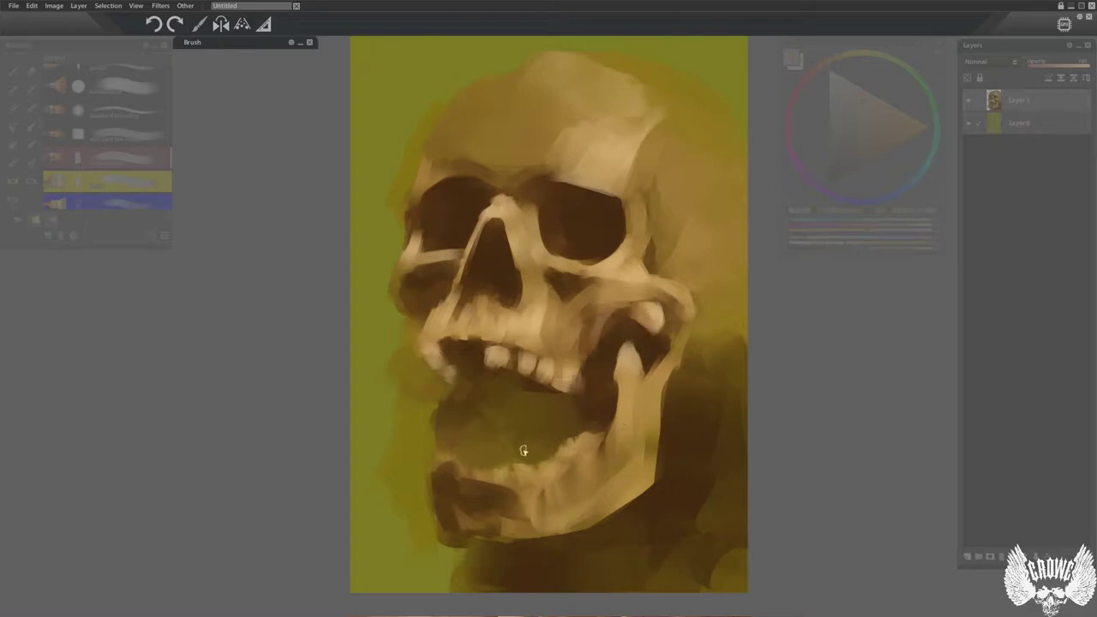
left_click_drag(463, 475, 439, 463)
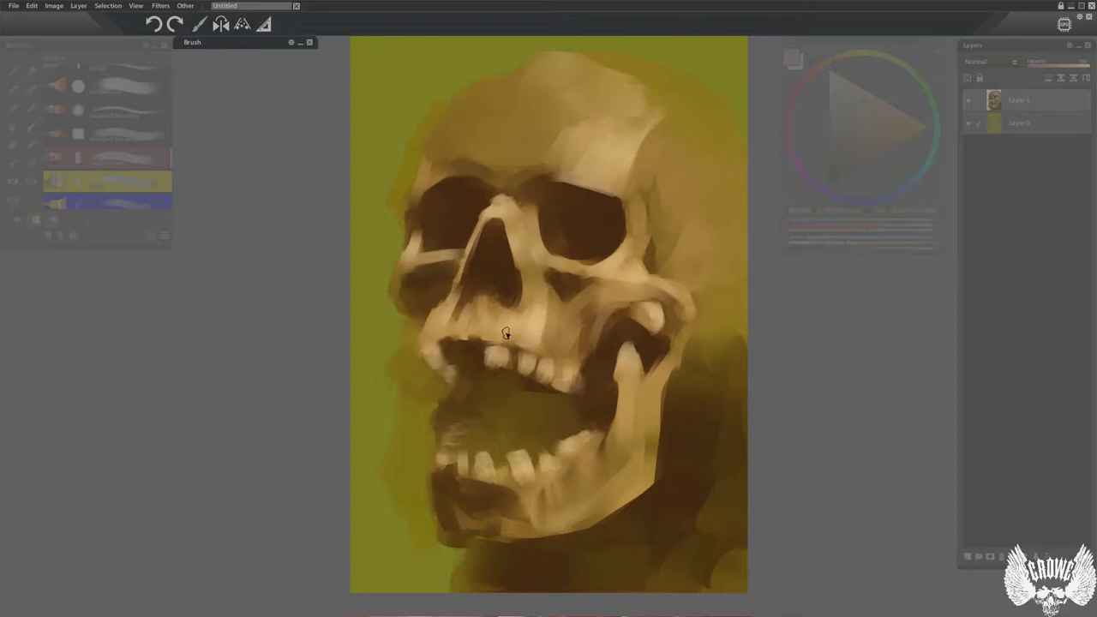
Spread light bone tones across the forehead and blend them toward the temple and crown.
left_click_drag(711, 334, 705, 402)
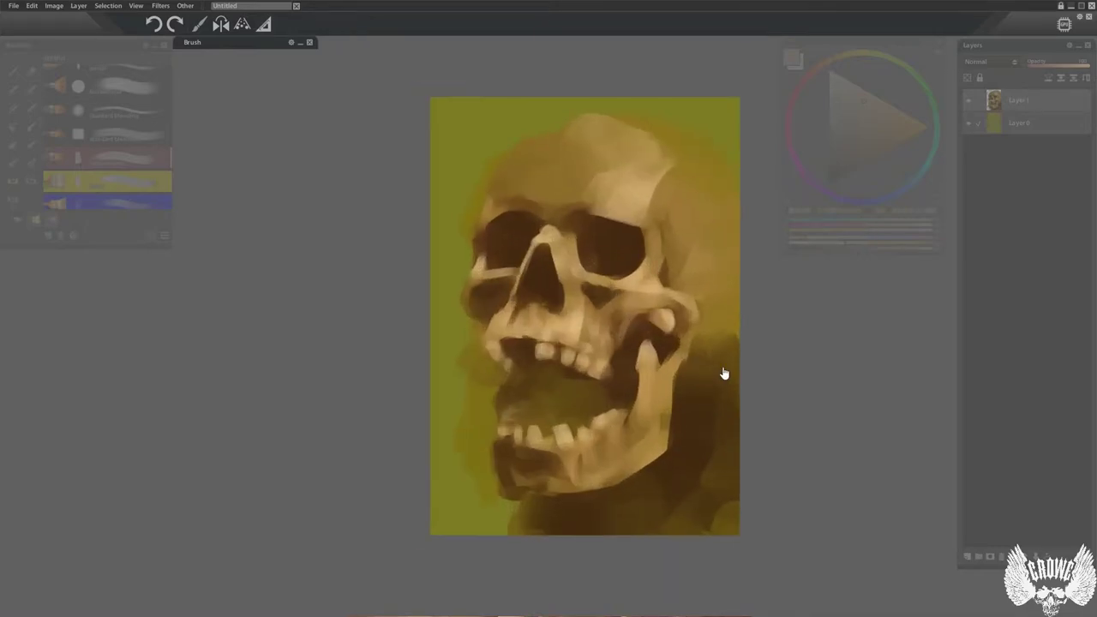
left_click_drag(726, 260, 647, 271)
left_click(425, 313, "alt")
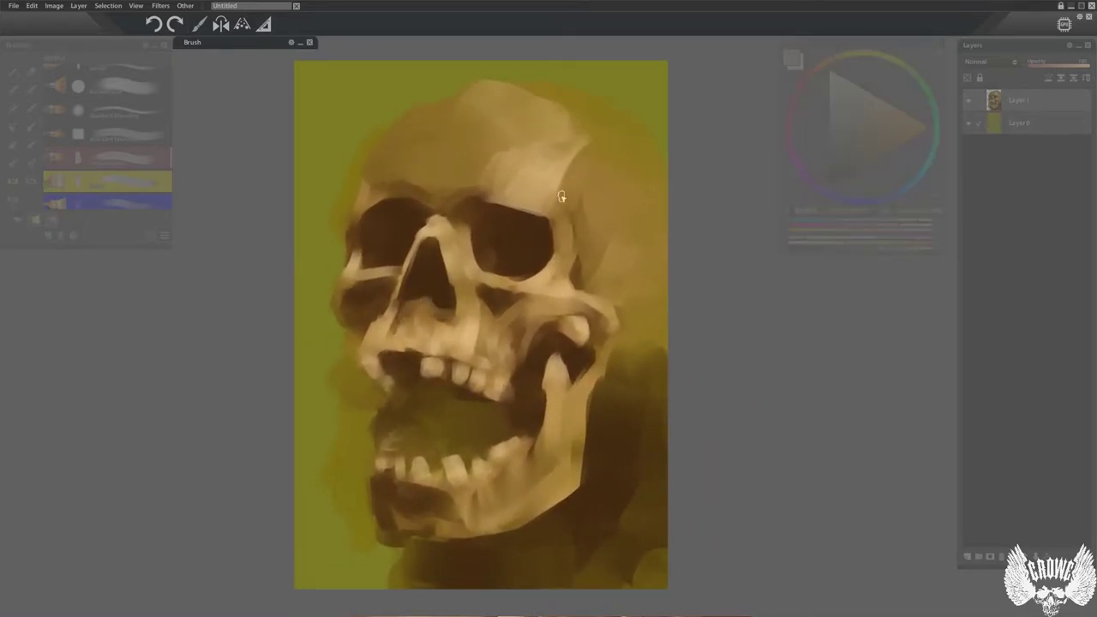
mouse_move(576, 158)
left_mouse_down()
mouse_move(557, 228)
mouse_move(534, 202)
left_mouse_up()
mouse_move(463, 177)
left_mouse_down()
mouse_move(427, 172)
mouse_move(447, 161)
mouse_move(455, 176)
mouse_move(476, 103)
mouse_move(434, 133)
mouse_move(525, 157)
mouse_move(512, 128)
mouse_move(546, 106)
mouse_move(591, 133)
left_mouse_up()
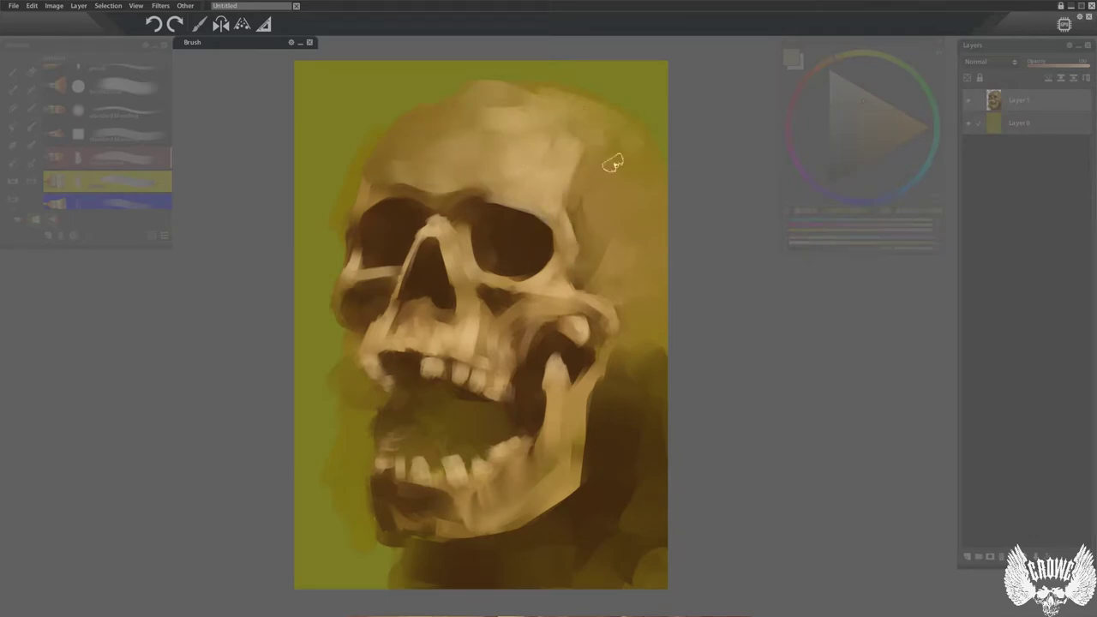
Lasso the lower jaw, and move and rotate it to open the mouth wider.
key("l")
mouse_move(613, 334)
left_mouse_down()
mouse_move(355, 510)
mouse_move(656, 361)
left_mouse_up()
key("ctrl+t")
mouse_move(531, 446)
left_mouse_down()
mouse_move(543, 447)
mouse_move(530, 450)
left_mouse_up()
left_click_drag(660, 331, 636, 306)
left_click_drag(584, 403, 592, 421)
key("Return")
Lasso the upper skull, tilt it clockwise and reposition it above the jaw, and clear the selection.
mouse_move(581, 362)
left_mouse_down()
mouse_move(686, 316)
mouse_move(636, 360)
left_mouse_up()
key("ctrl+t")
left_click_drag(683, 442, 664, 461)
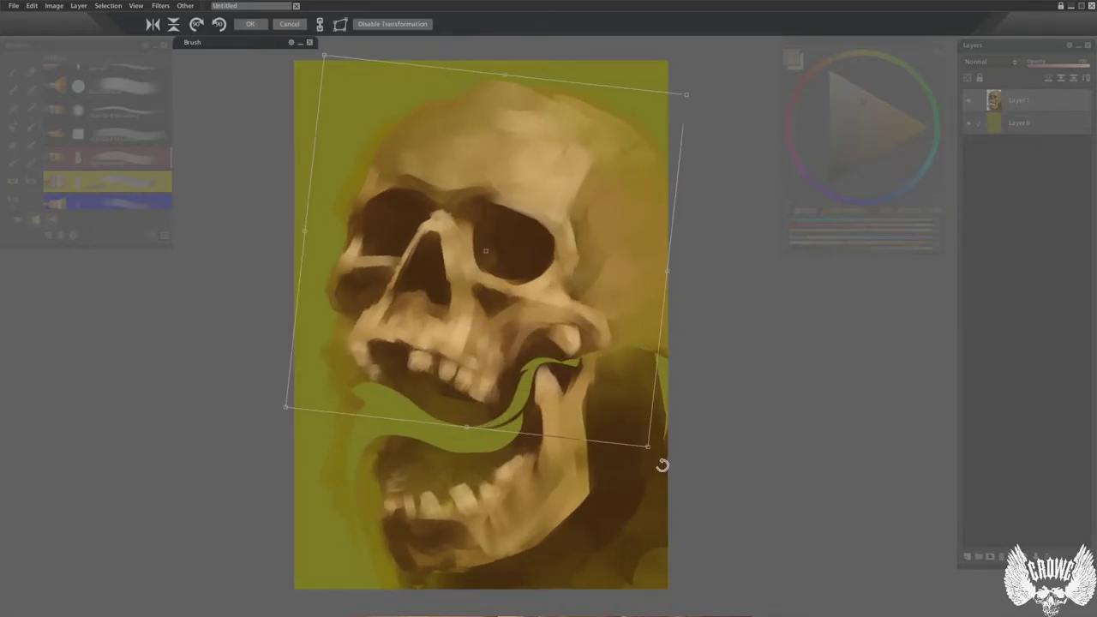
left_click_drag(566, 401, 563, 391)
key("Return")
key("ctrl+d")
Fill the gap between the jaws and the surrounding background with green and dark brown, and shade the temple.
key("b")
mouse_move(491, 429)
left_mouse_down()
mouse_move(423, 435)
mouse_move(566, 369)
mouse_move(475, 426)
mouse_move(602, 369)
mouse_move(612, 223)
mouse_move(338, 416)
mouse_move(397, 397)
mouse_move(412, 584)
left_mouse_up()
left_click_drag(675, 386, 611, 558)
left_click_drag(513, 124, 519, 147)
Add reddish-orange accents to the upper gums, the jaw hinge cavity and the inner edge of the jaw branch.
left_click(789, 113)
left_click(861, 161)
left_click(827, 65)
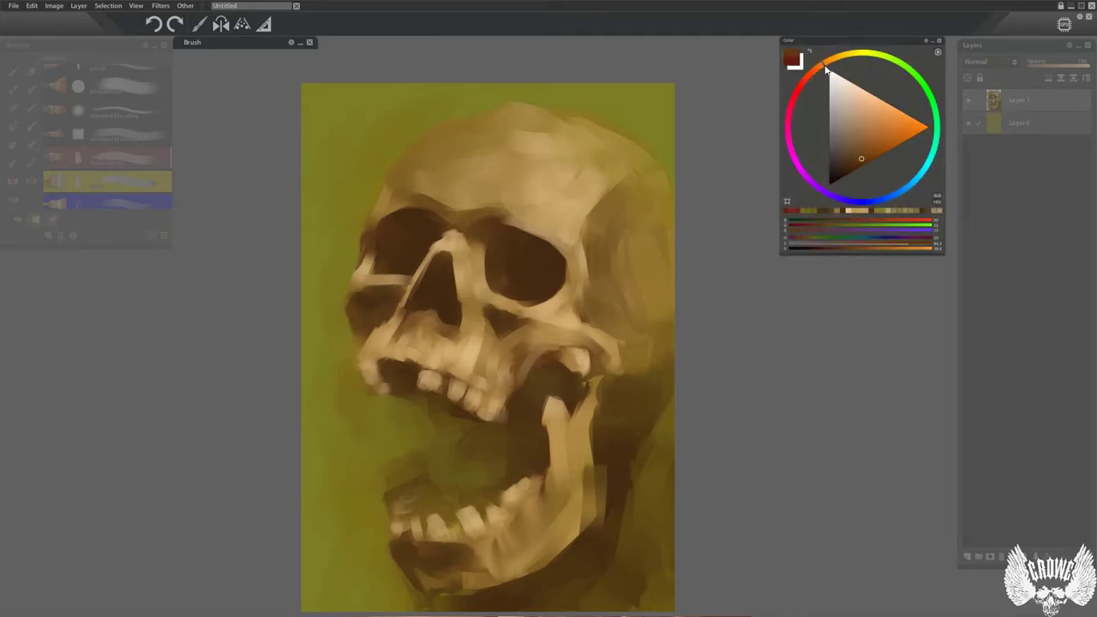
left_click(884, 136)
left_click_drag(586, 386, 567, 384)
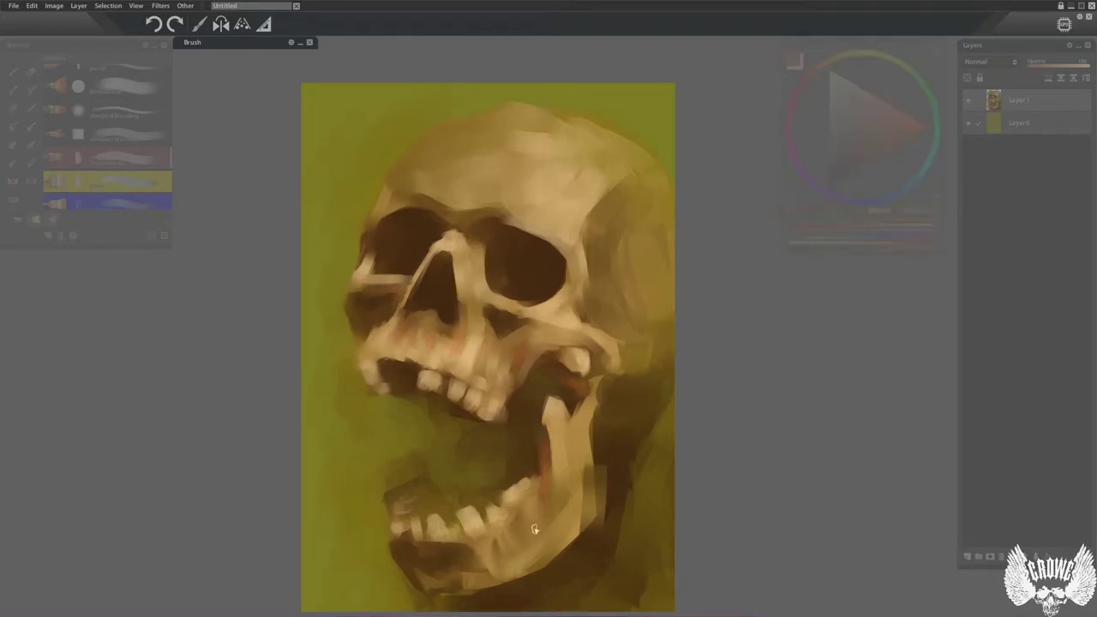
Add pale bone strokes to the upper jaw, and separate the lower teeth with sampled dark color.
left_click(850, 55)
left_click(862, 97)
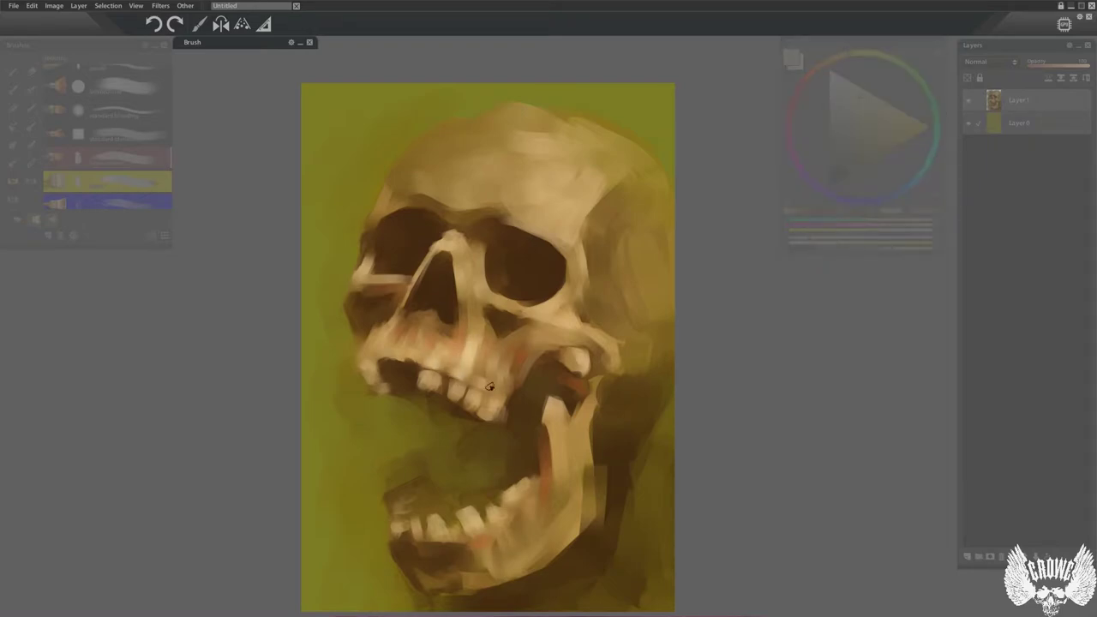
left_click(498, 505, "alt")
left_click_drag(513, 503, 489, 516)
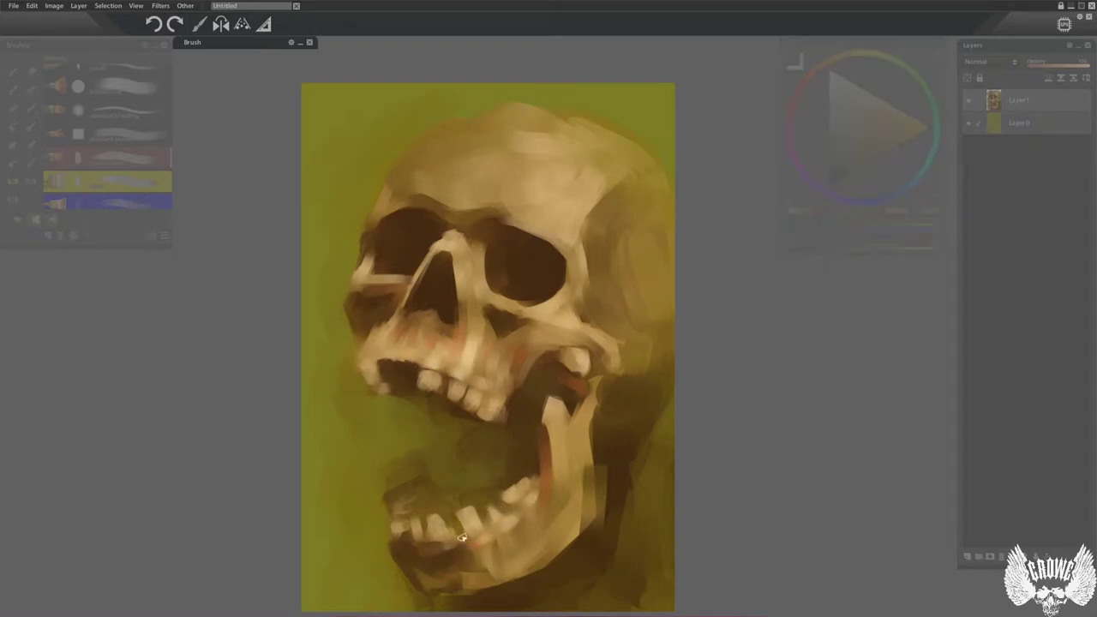
Fill the mouth interior with dark brown and rework the shadow and background around the jaw, checking the painting mirrored.
mouse_move(431, 408)
left_mouse_down()
mouse_move(482, 458)
mouse_move(534, 385)
mouse_move(429, 483)
mouse_move(446, 500)
mouse_move(440, 472)
left_mouse_up()
key("h")
mouse_move(448, 427)
left_mouse_down()
mouse_move(453, 446)
mouse_move(431, 525)
left_mouse_up()
left_click(698, 557, "alt")
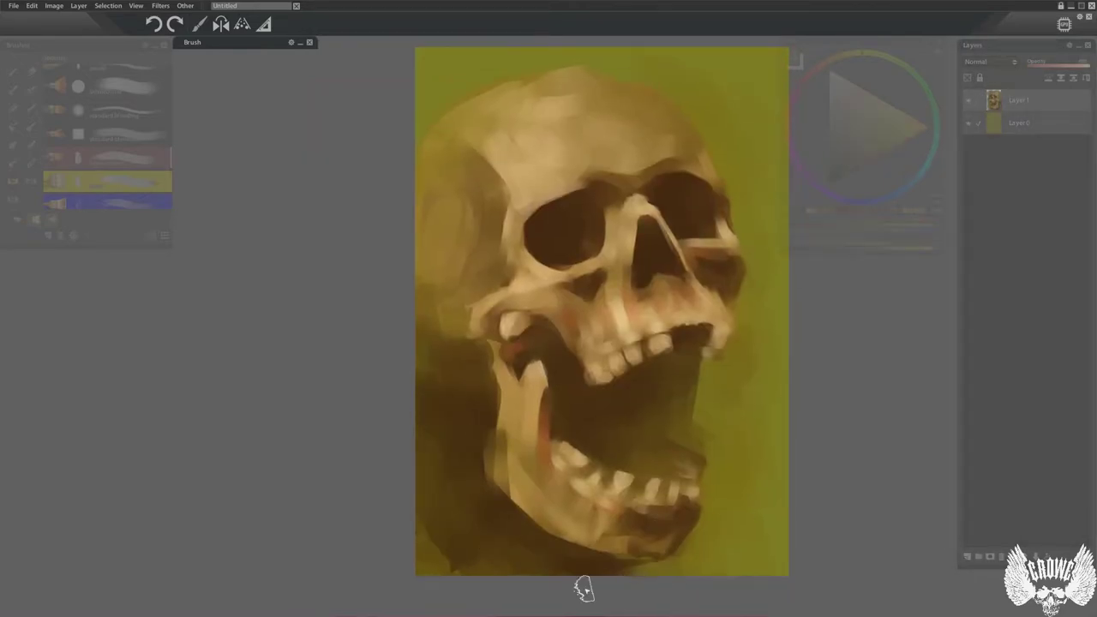
left_click_drag(678, 562, 516, 569)
mouse_move(752, 341)
left_mouse_down()
mouse_move(688, 417)
mouse_move(617, 434)
mouse_move(683, 365)
mouse_move(674, 413)
left_mouse_up()
key("h")
Paint a dark red tongue extending out of the mouth over the lower teeth on a new layer.
left_click(967, 557)
left_click(811, 78)
left_click(840, 172)
mouse_move(533, 424)
left_mouse_down()
mouse_move(609, 368)
mouse_move(420, 417)
mouse_move(583, 379)
mouse_move(432, 385)
mouse_move(598, 345)
mouse_move(505, 400)
mouse_move(482, 391)
left_mouse_up()
left_click(483, 392, "alt")
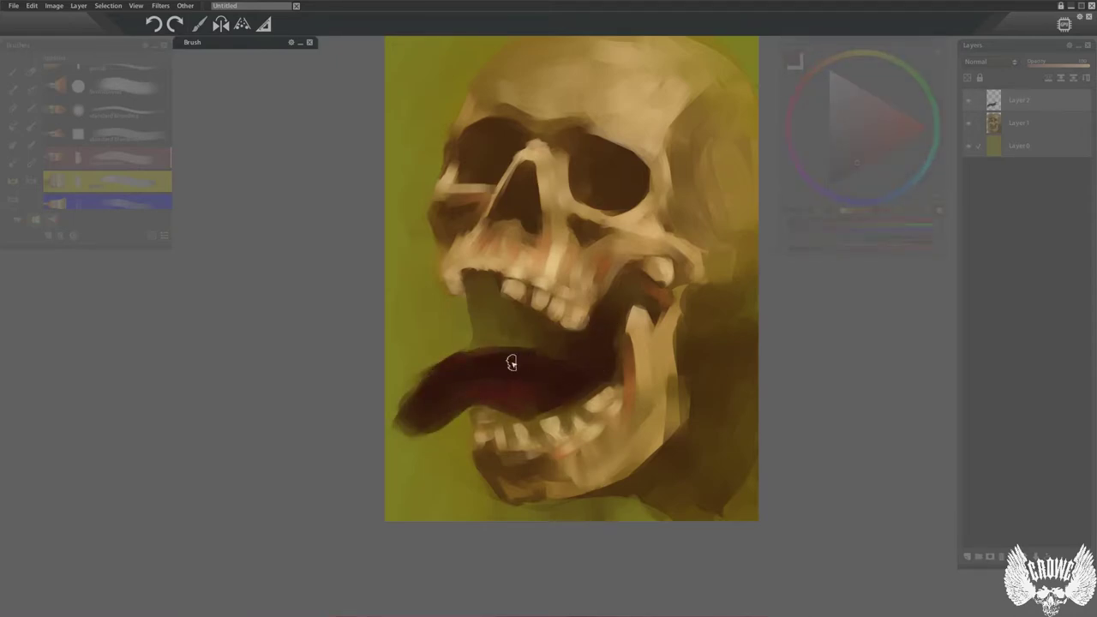
Tint the tongue with muted brown and olive tones, and paint pale highlights along its upper edge and tip.
left_click(823, 63)
left_click(859, 160)
left_click(862, 54)
left_click(858, 153)
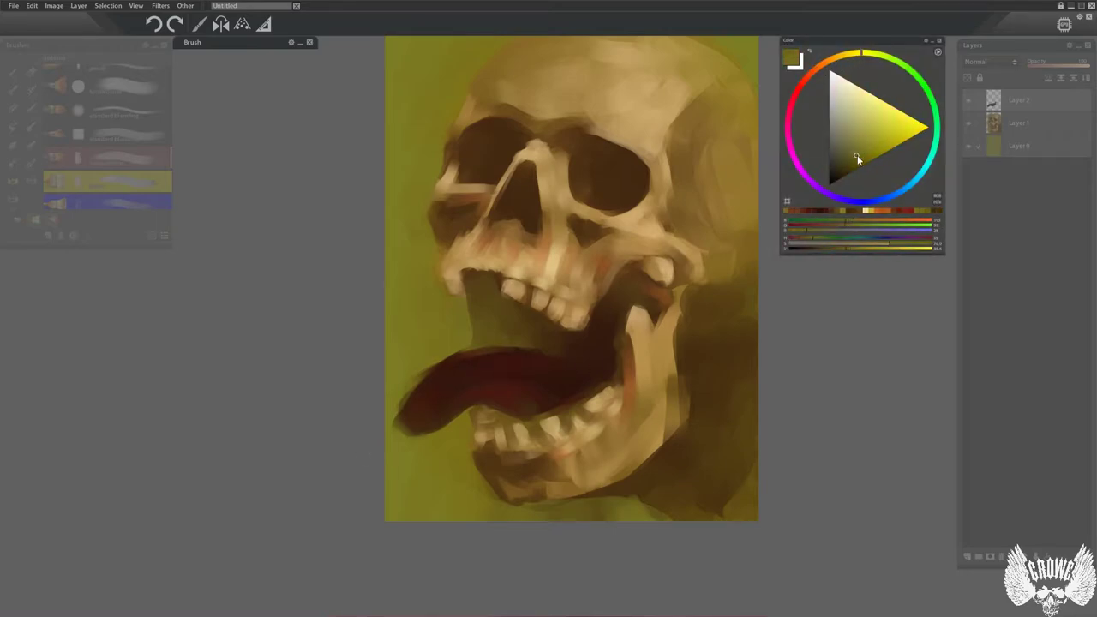
left_click_drag(483, 385, 478, 366)
left_click(556, 375, "alt")
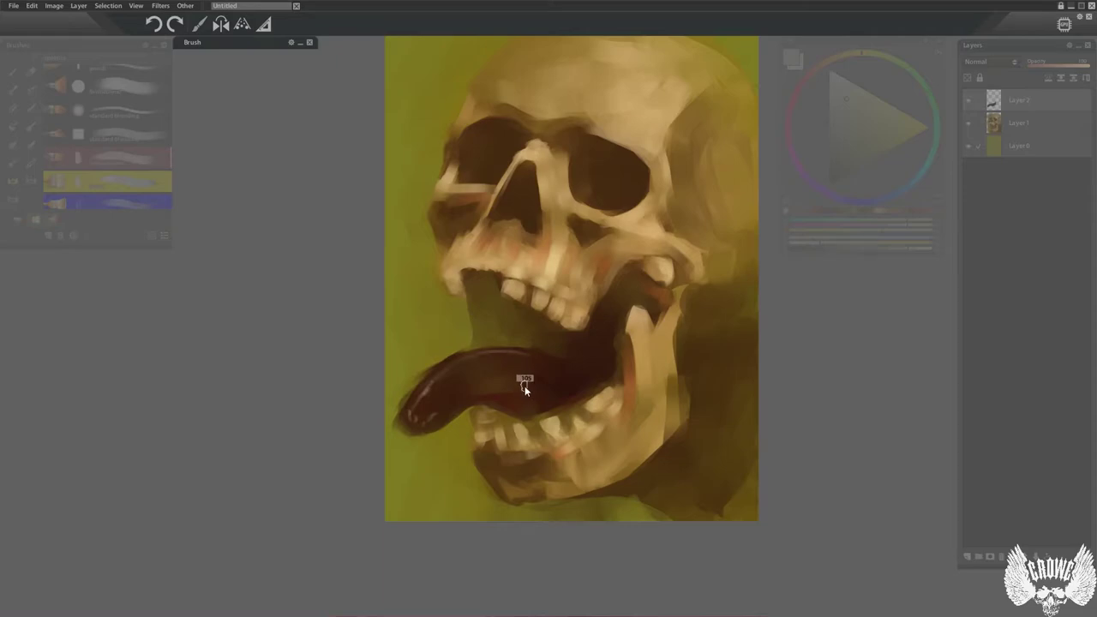
Soften the tongue's highlights, and repaint the tongue in sampled reds and purples.
left_click(542, 378, "alt")
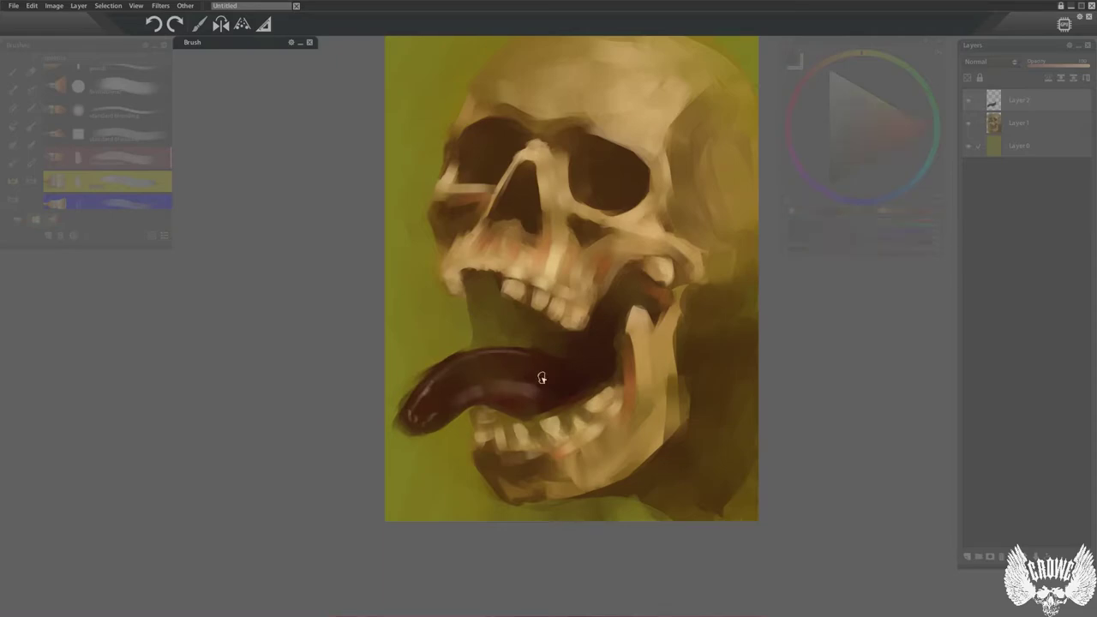
left_click(525, 415, "alt")
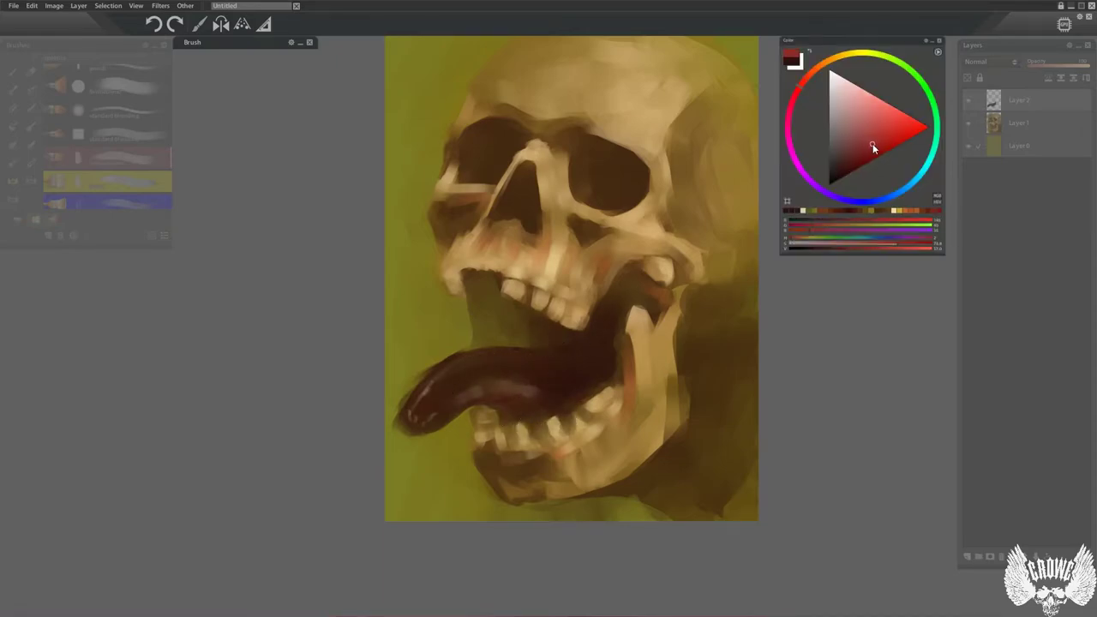
left_click(525, 394, "alt")
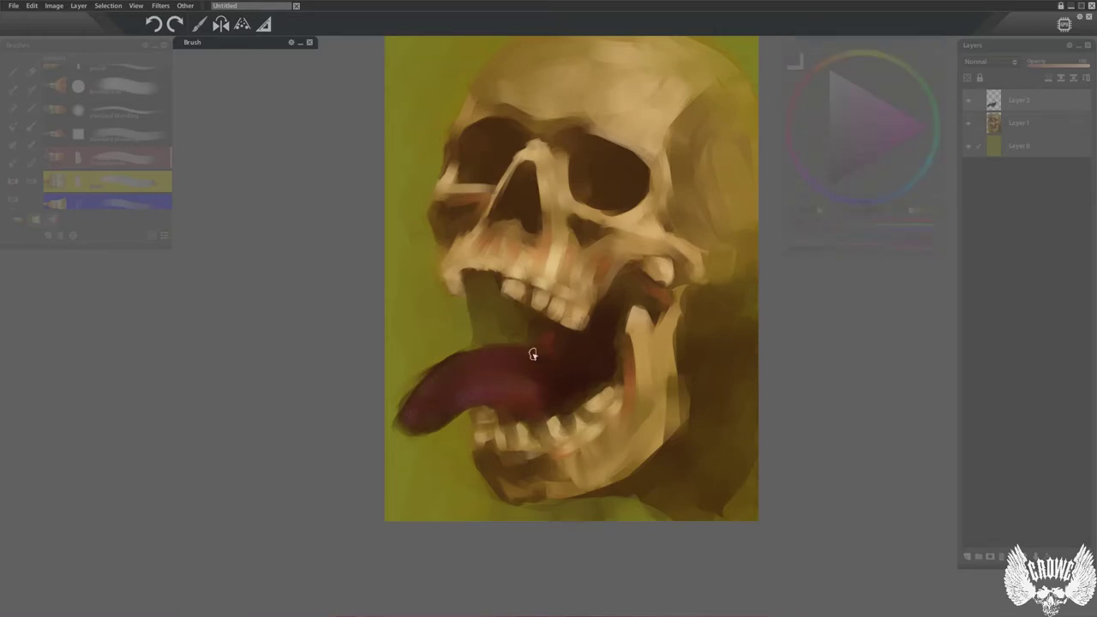
Paint pinkish midtones and a glossy highlight along the tongue, with a purple shade at its base.
left_click(804, 82)
left_click(841, 111)
mouse_move(519, 375)
left_mouse_down()
mouse_move(463, 387)
mouse_move(423, 422)
mouse_move(416, 390)
left_mouse_up()
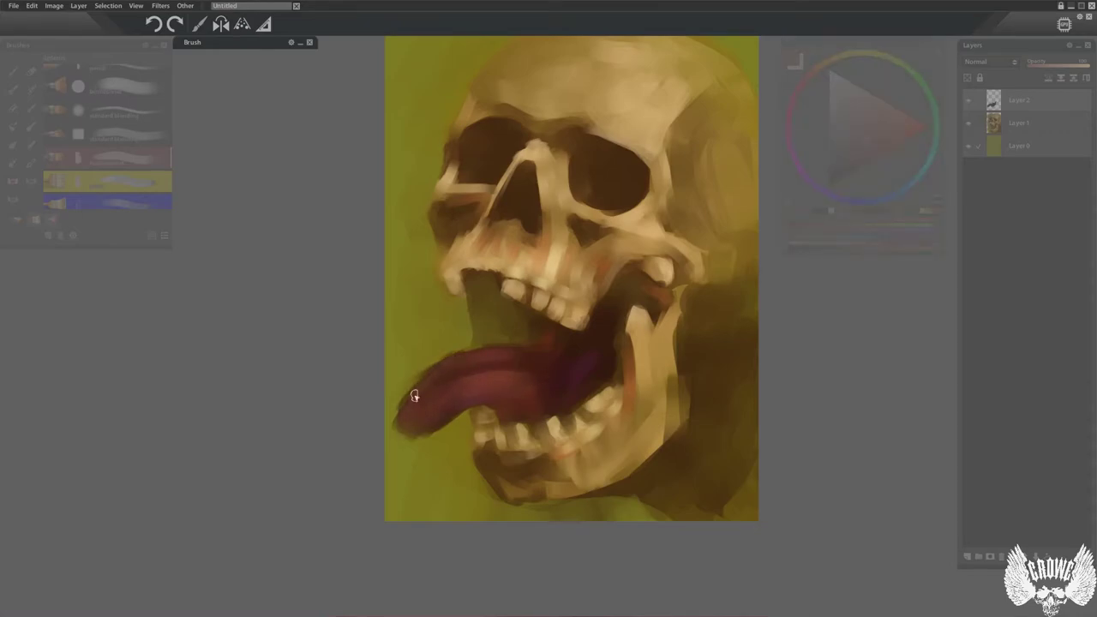
left_click(582, 365, "alt")
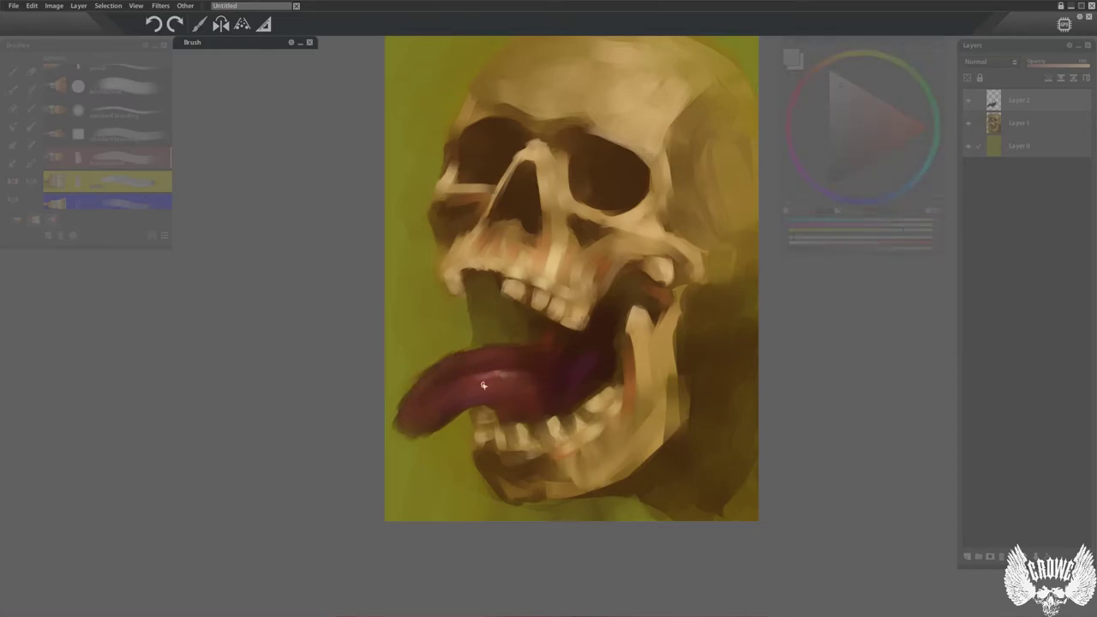
Paint background green into the hollows below both cheekbones and around the upper jaw's outer edge.
mouse_move(460, 314)
left_mouse_down()
mouse_move(678, 318)
mouse_move(537, 294)
left_mouse_up()
mouse_move(428, 223)
left_mouse_down()
mouse_move(449, 206)
mouse_move(578, 269)
mouse_move(556, 267)
mouse_move(573, 344)
mouse_move(421, 306)
mouse_move(383, 410)
left_mouse_up()
left_click(660, 50, "alt")
left_click_drag(477, 296, 458, 324)
left_click_drag(483, 272, 509, 290)
mouse_move(367, 253)
left_mouse_down()
mouse_move(345, 248)
mouse_move(320, 268)
left_mouse_up()
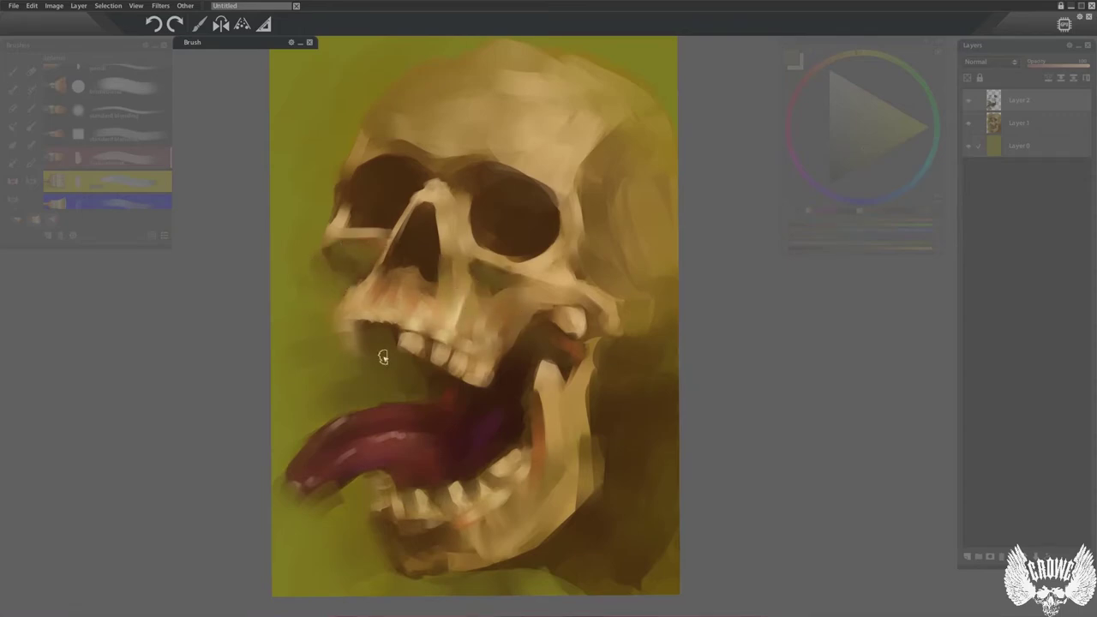
Soften and reshape the brow and the edges of both eye sockets.
left_click_drag(483, 177, 436, 165)
left_click_drag(365, 156, 325, 145)
left_click_drag(477, 271, 469, 177)
Refine the tongue's shading, the near cheek and jaw hinge, the back of the mouth and the nasal area.
mouse_move(402, 420)
left_mouse_down()
mouse_move(370, 440)
mouse_move(337, 433)
left_mouse_up()
left_click_drag(484, 299, 489, 339)
left_click_drag(532, 278, 535, 369)
left_click_drag(521, 395, 495, 427)
left_click_drag(420, 249, 422, 318)
Clean up the upper jaw's outer contour, and darken the mouth interior below the upper teeth with sampled colors.
left_click(330, 296, "alt")
left_click_drag(317, 291, 330, 330)
mouse_move(350, 310)
left_mouse_down()
mouse_move(353, 341)
mouse_move(400, 330)
left_mouse_up()
left_click(520, 514, "alt")
Compare the painting with the top layer hidden and shown, and merge that layer down.
left_click(969, 101)
left_click(969, 101)
key("ctrl+e")
On a new layer, tint the tongue with yellowish tones and paint lime-green slime on the lower teeth, nasal opening and eye sockets.
left_click(968, 557)
scroll(112, 129, "up", 2)
left_click(111, 99)
left_click(199, 24)
left_click(342, 137)
left_click(867, 151)
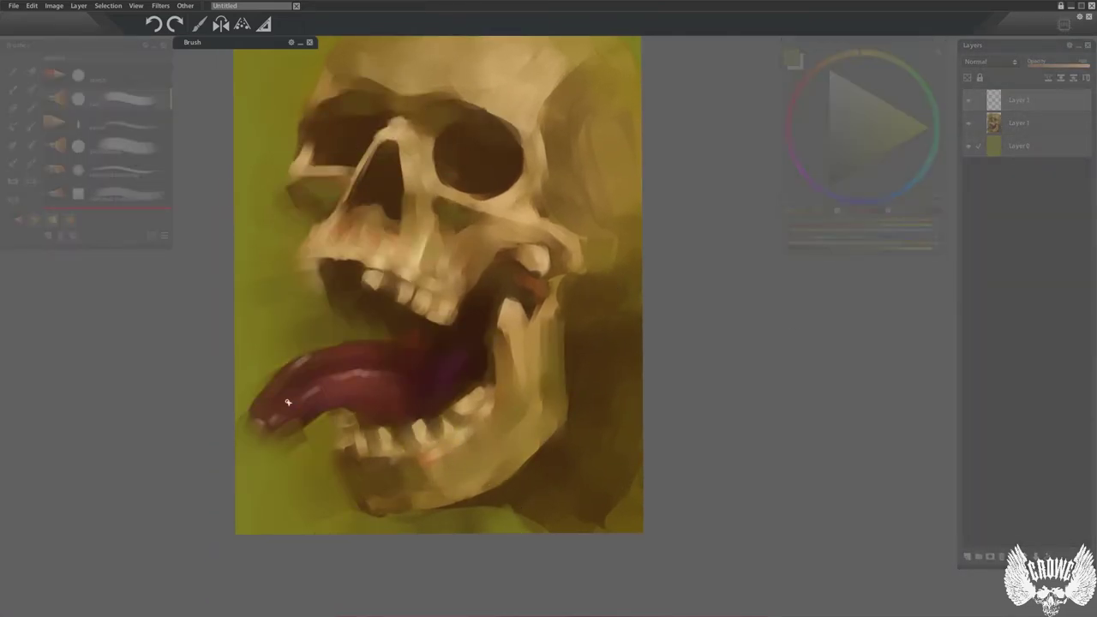
left_click_drag(277, 391, 265, 407)
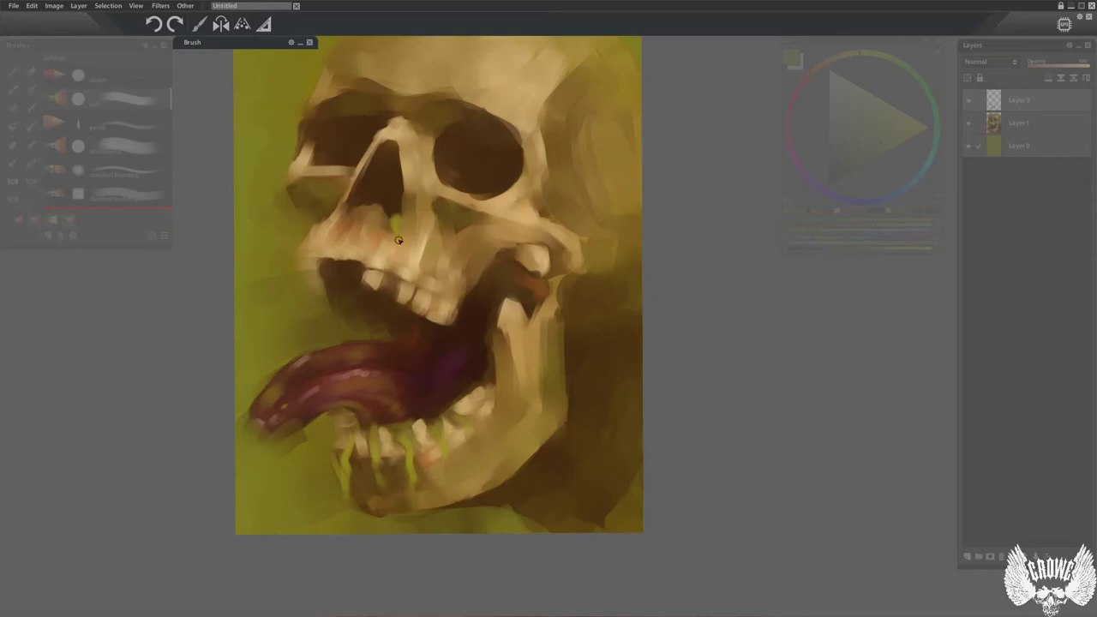
left_click_drag(320, 132, 348, 163)
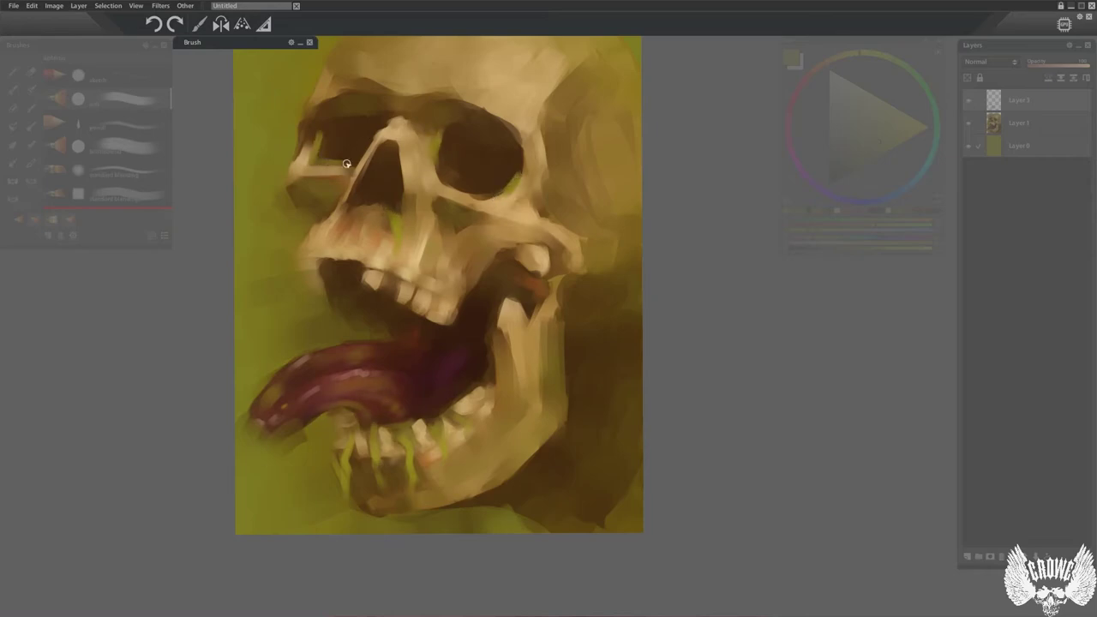
Add green slime at the jaw hinge, and paint brighter highlights on the slime drips and the tongue.
left_click(883, 107)
scroll(410, 449, "up", 4)
left_click_drag(523, 256, 540, 311)
left_click_drag(543, 356, 543, 378)
left_click_drag(285, 283, 275, 305)
scroll(392, 380, "down", 3)
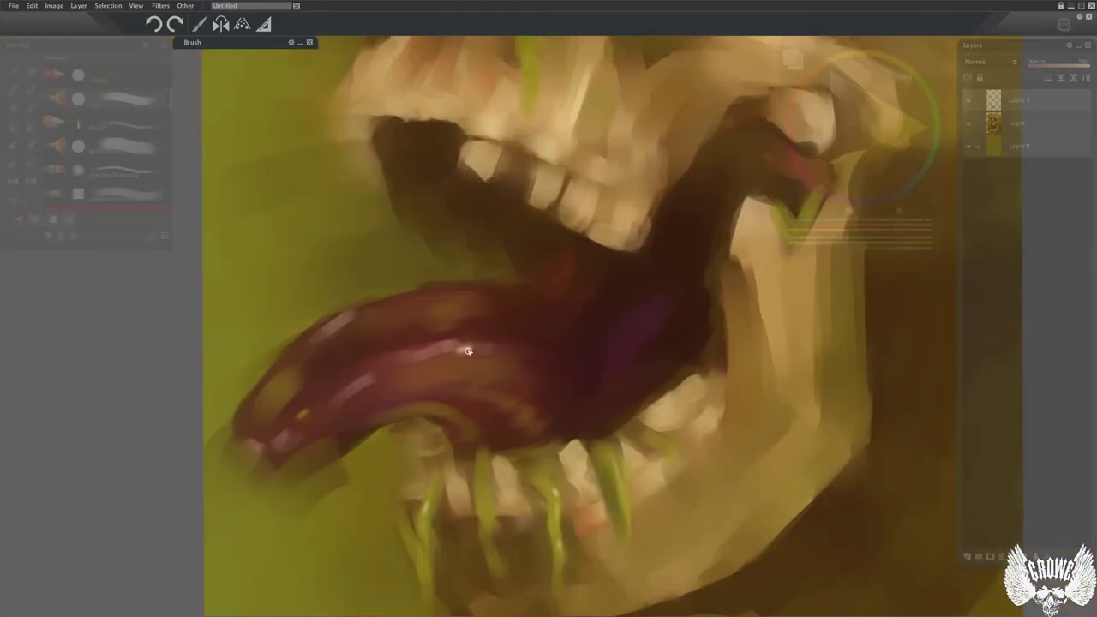
scroll(514, 393, "down", 3)
scroll(473, 315, "up", 2)
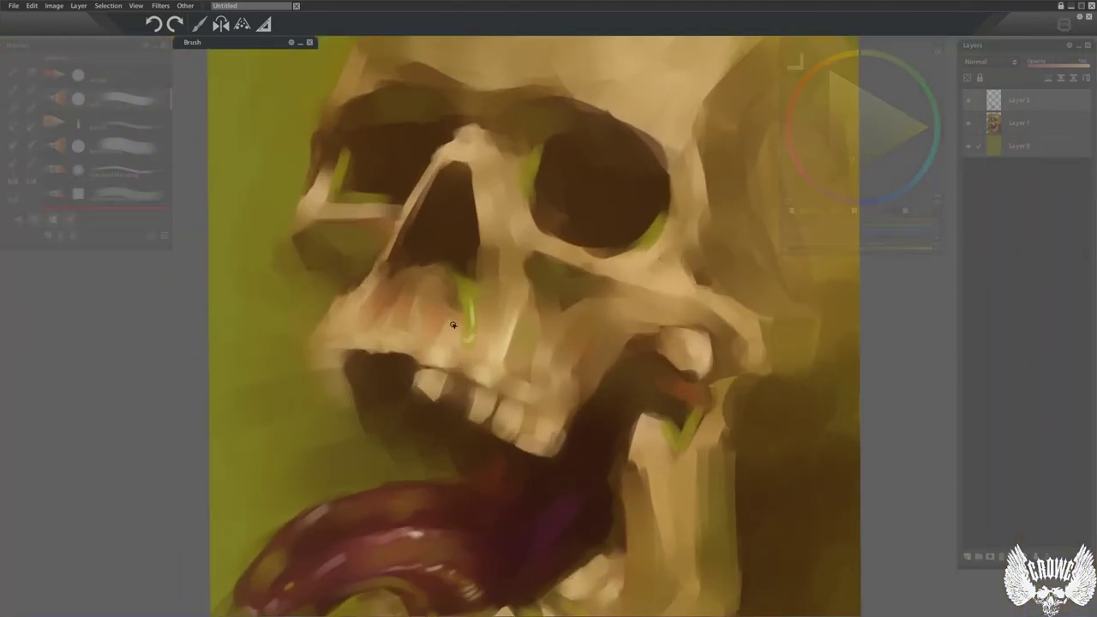
left_click_drag(504, 391, 497, 117)
Darken the area beneath the near cheekbone and brush loose strokes into the background behind the jaw.
scroll(611, 272, "down", 5)
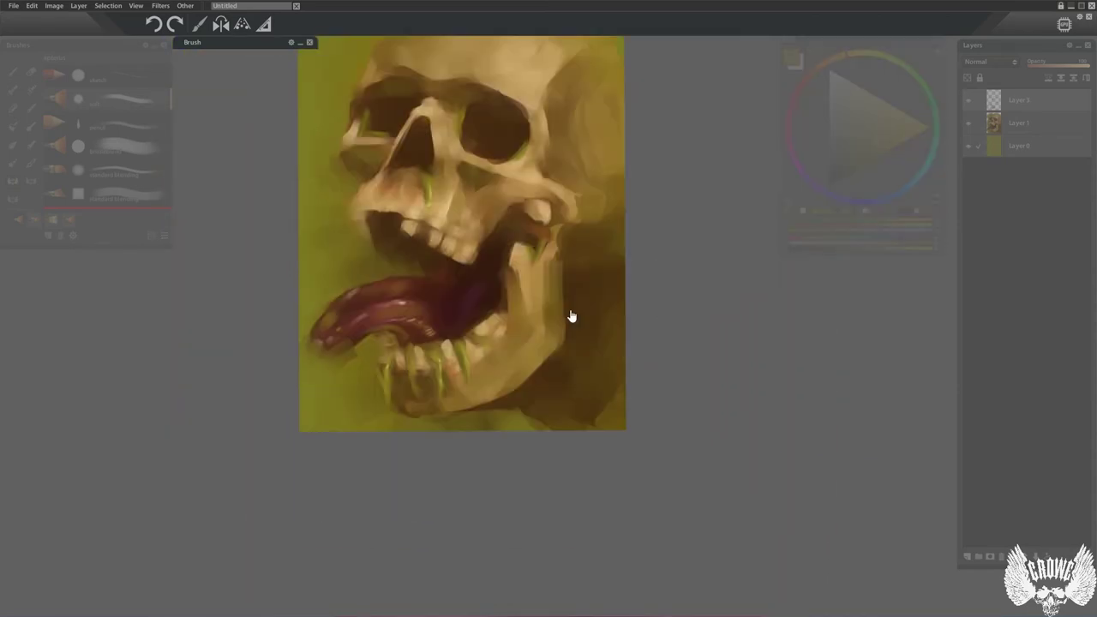
mouse_move(526, 403)
left_mouse_down()
mouse_move(551, 414)
mouse_move(632, 377)
mouse_move(595, 350)
left_mouse_up()
left_click_drag(552, 164, 566, 213)
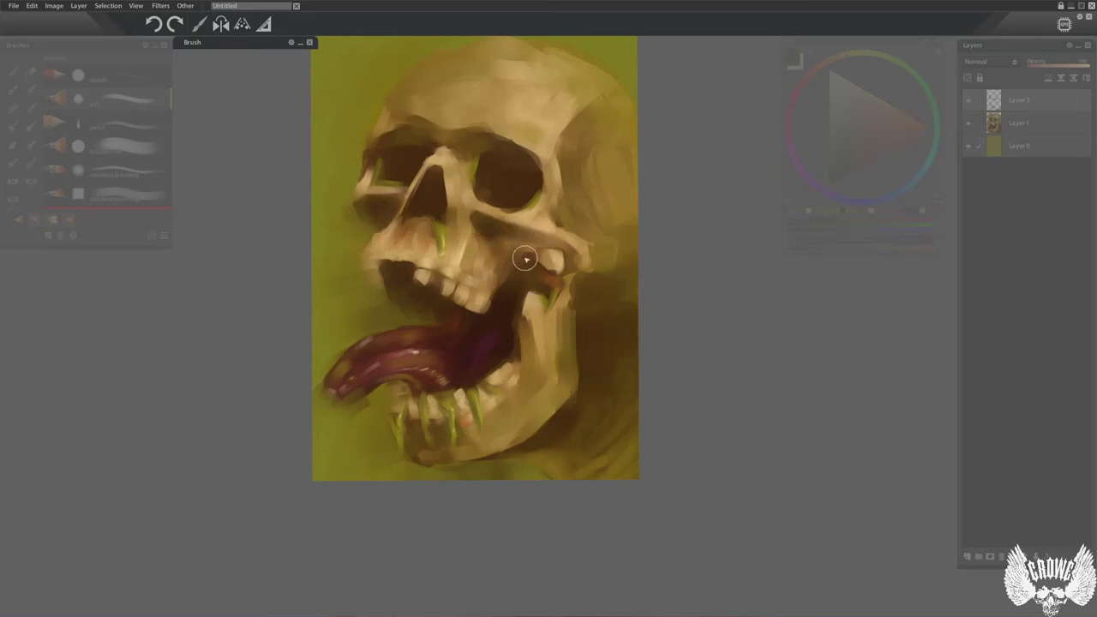
left_click_drag(595, 225, 600, 128)
left_click_drag(640, 328, 655, 366)
Deepen the temple and cheek shadows and rework the cranium and eye sockets with another brush and sampled colors.
scroll(152, 171, "down", 3)
left_click(145, 151)
left_click_drag(515, 214, 514, 260)
left_click(636, 166, "alt")
left_click_drag(636, 169, 610, 162)
mouse_move(523, 153)
left_mouse_down()
mouse_move(440, 161)
mouse_move(376, 189)
left_mouse_up()
left_click_drag(606, 183, 591, 194)
mouse_move(556, 546)
left_mouse_down()
mouse_move(581, 436)
mouse_move(554, 436)
mouse_move(554, 481)
left_mouse_up()
left_click(538, 397, "alt")
left_click_drag(563, 224, 558, 246)
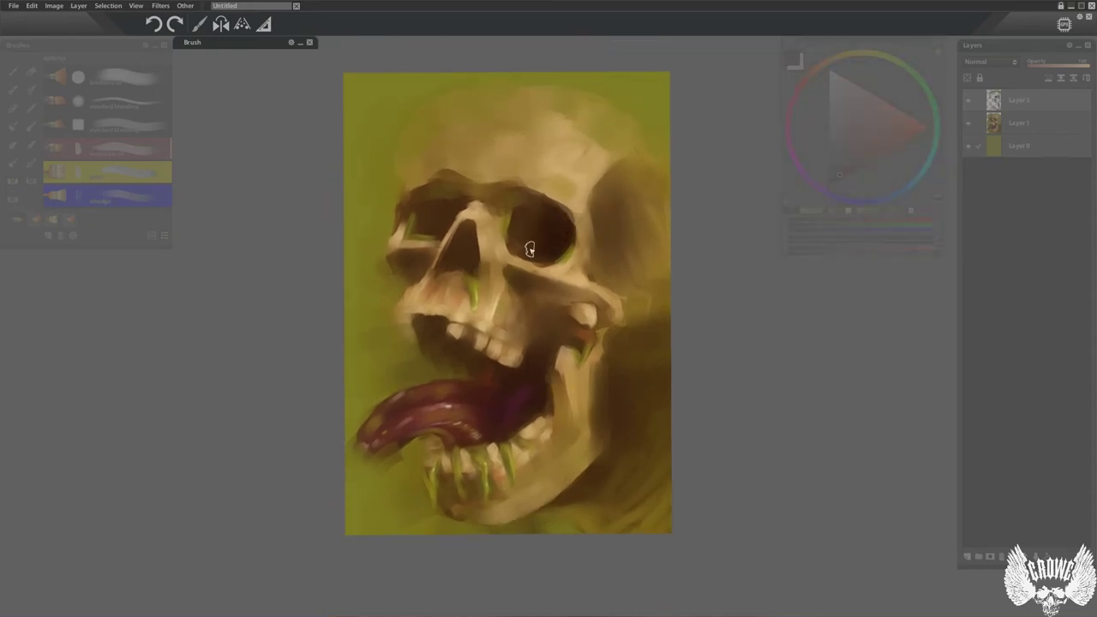
Darken both eye sockets, the back of the mouth at the jaw hinge and the gaps around the upper front teeth.
left_click_drag(457, 200, 461, 257)
left_click_drag(573, 322, 553, 348)
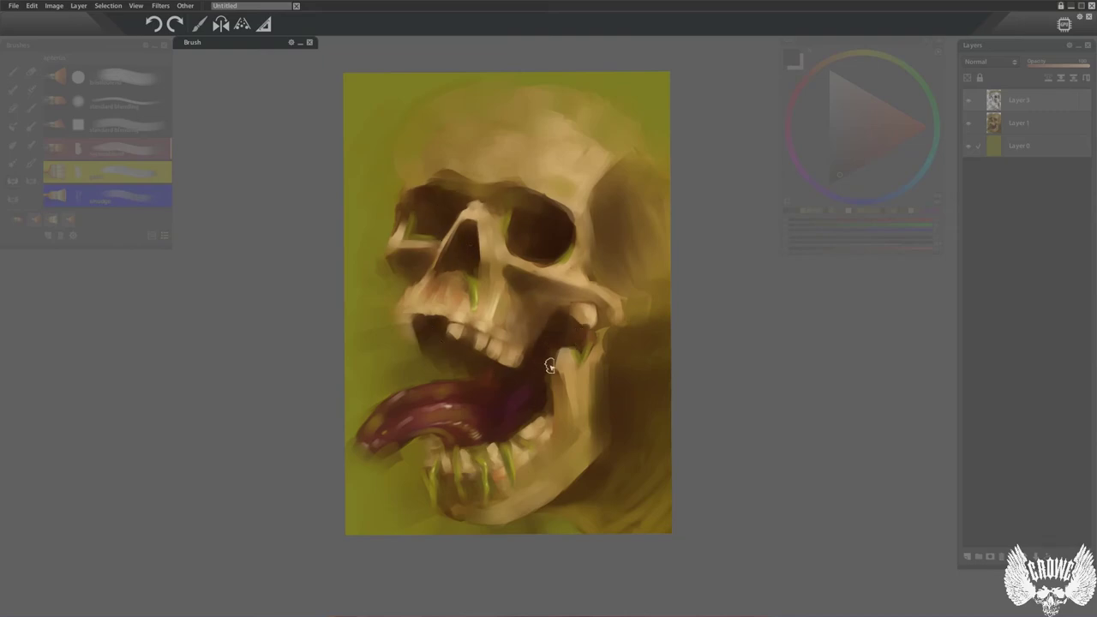
left_click_drag(543, 262, 448, 245)
left_click_drag(378, 256, 376, 288)
mouse_move(642, 280)
left_mouse_down()
mouse_move(614, 337)
mouse_move(589, 325)
left_mouse_up()
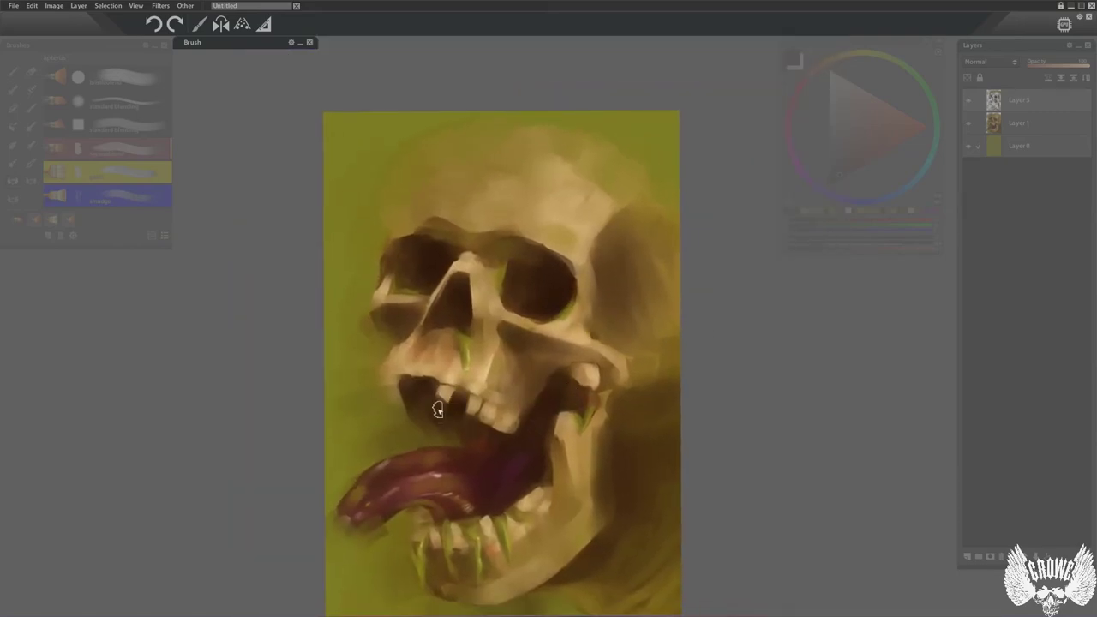
Blend sampled background greens around the skull and mouth, and paint pale greenish slime strands across the tongue.
left_click(598, 209, "alt")
left_click_drag(393, 241, 470, 161)
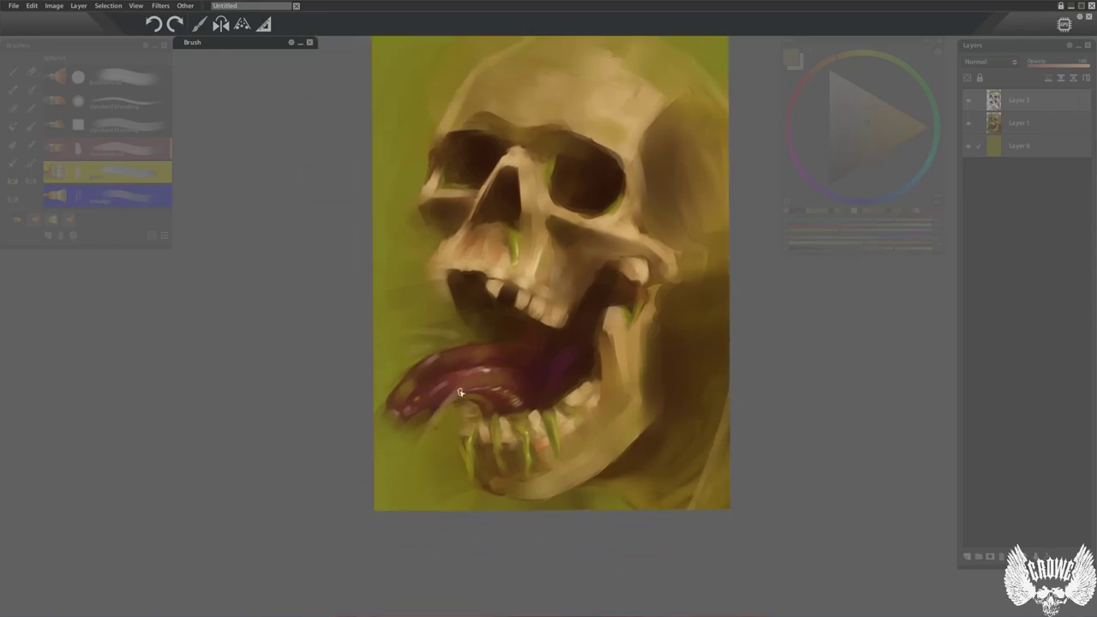
left_click(926, 86)
left_click(880, 130)
left_click_drag(471, 378, 448, 396)
left_click(549, 423, "alt")
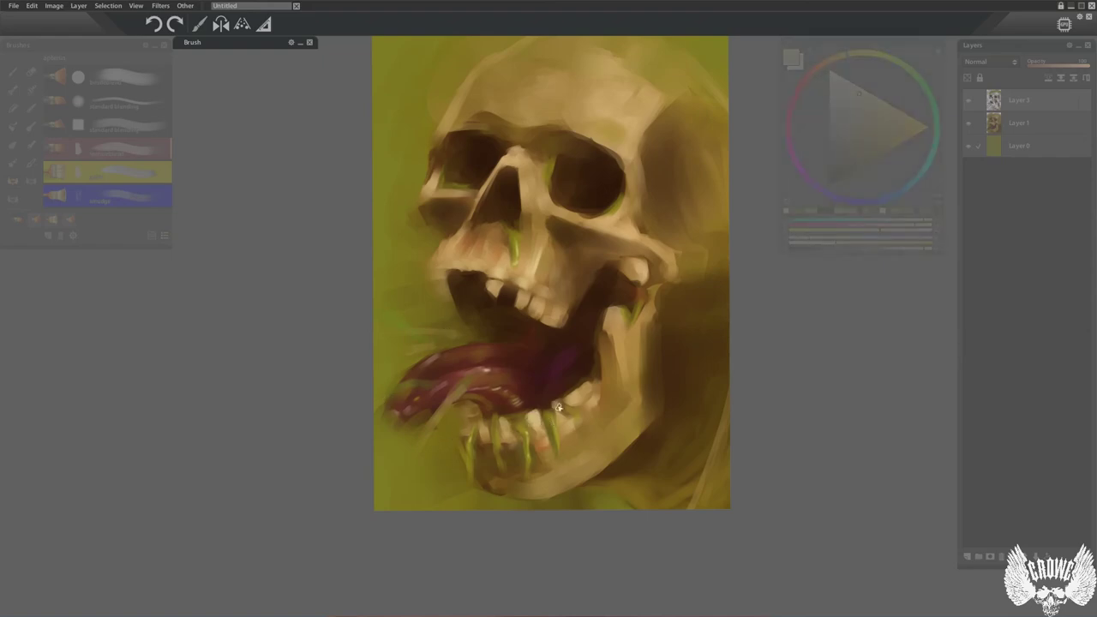